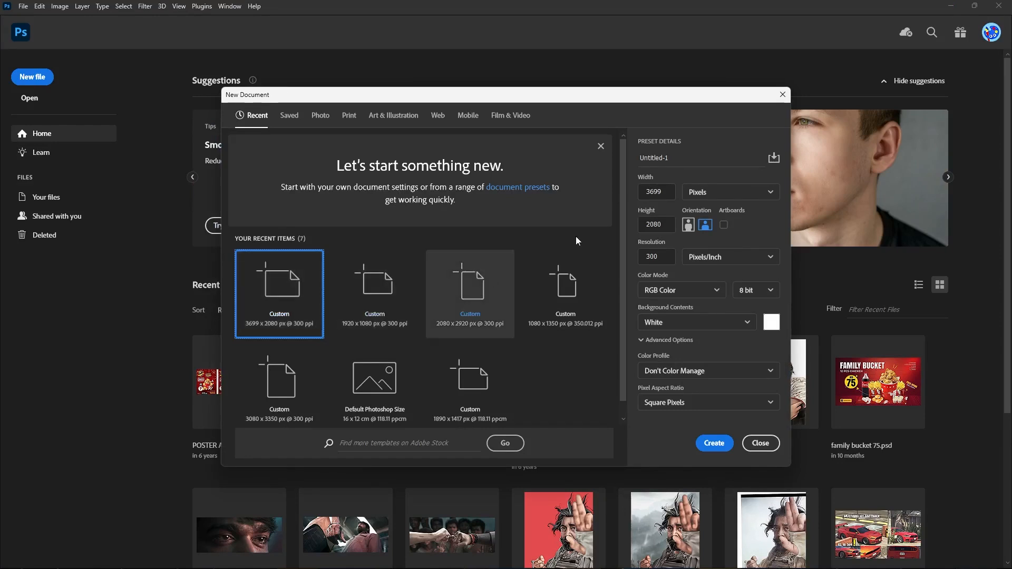
# Step: Set the new document's size to 1080 by 1350 pixels and name it master art
pyautogui.moveTo(662, 197); pyautogui.dragTo(632, 197)
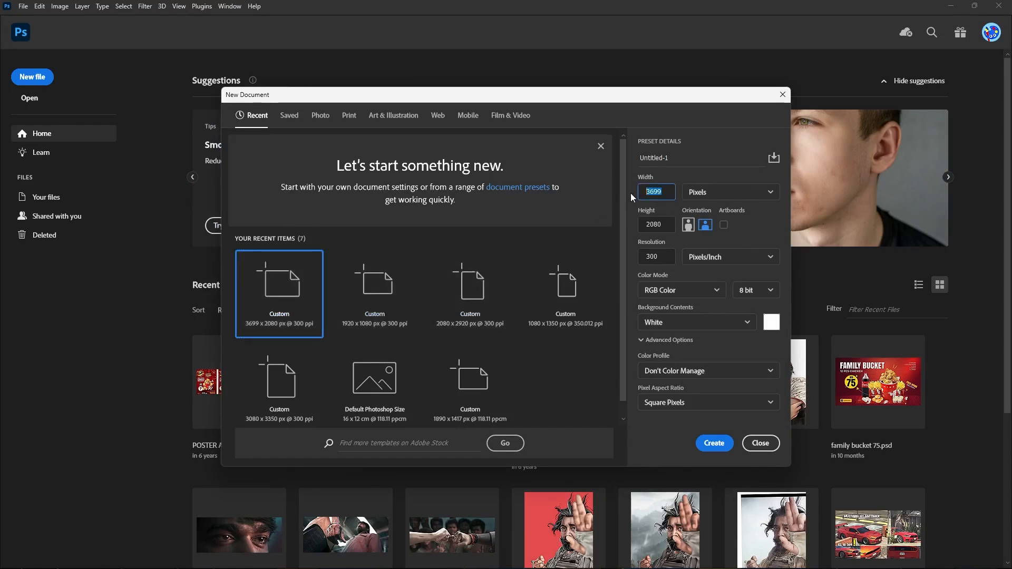
pyautogui.write('3699')
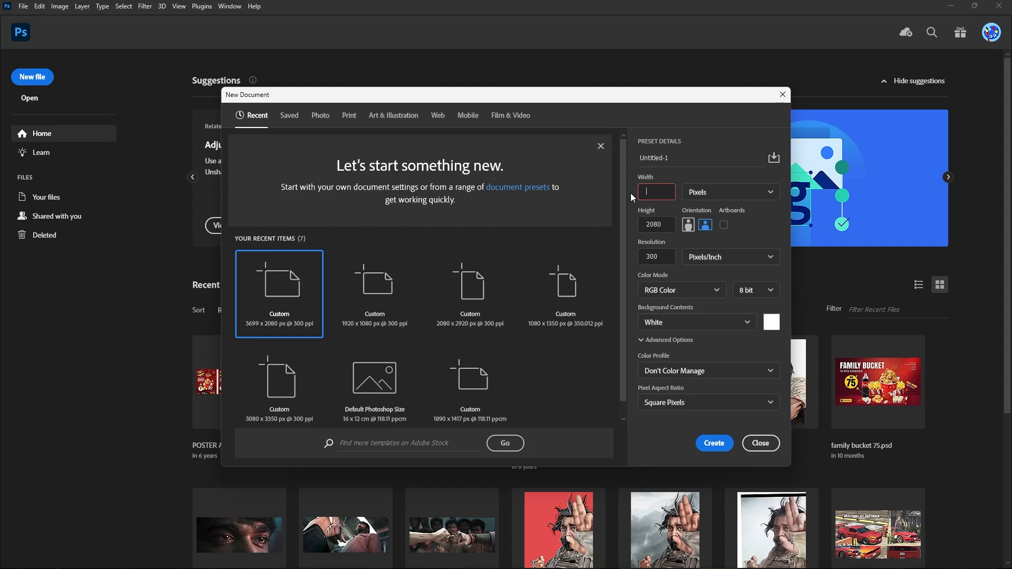
pyautogui.write('1080')
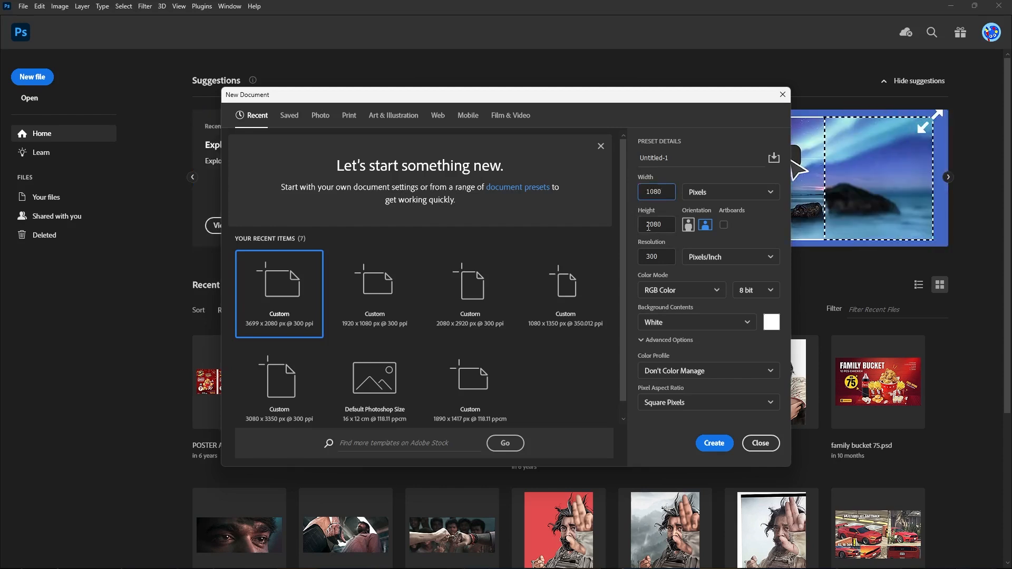
pyautogui.press('Tab')
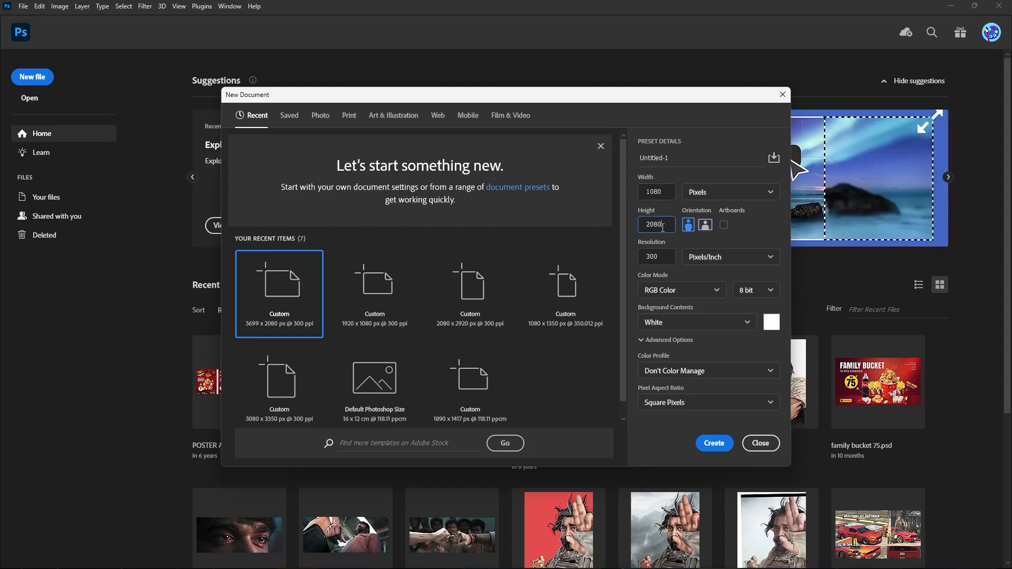
pyautogui.write('1350')
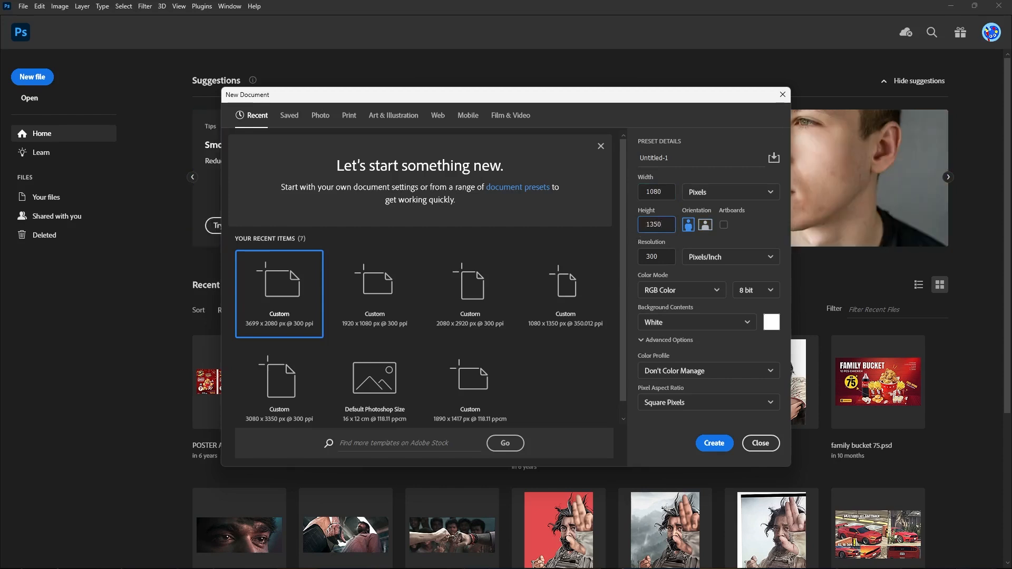
pyautogui.click(672, 158)
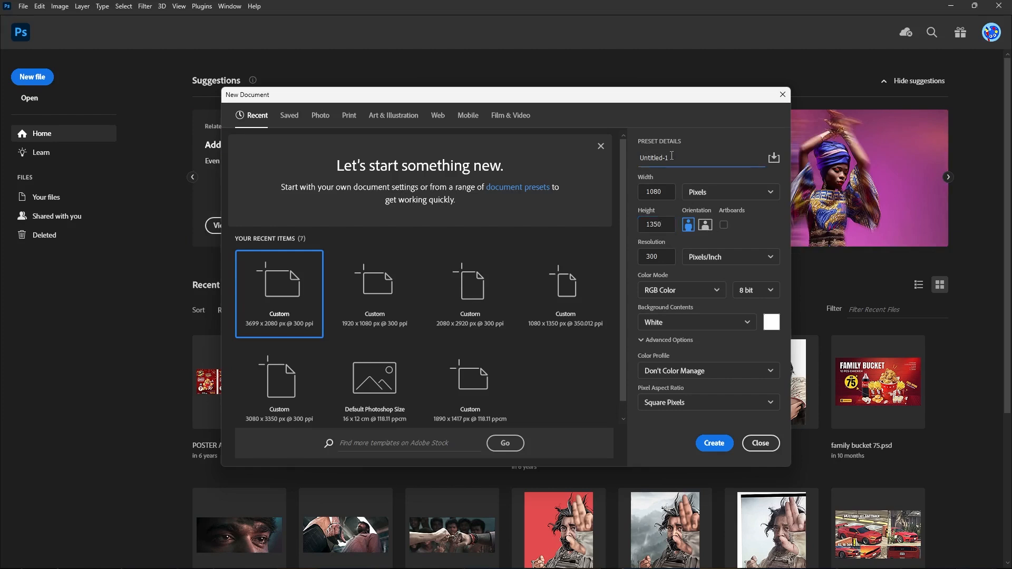
pyautogui.moveTo(672, 157); pyautogui.dragTo(626, 165)
pyautogui.write('master art')
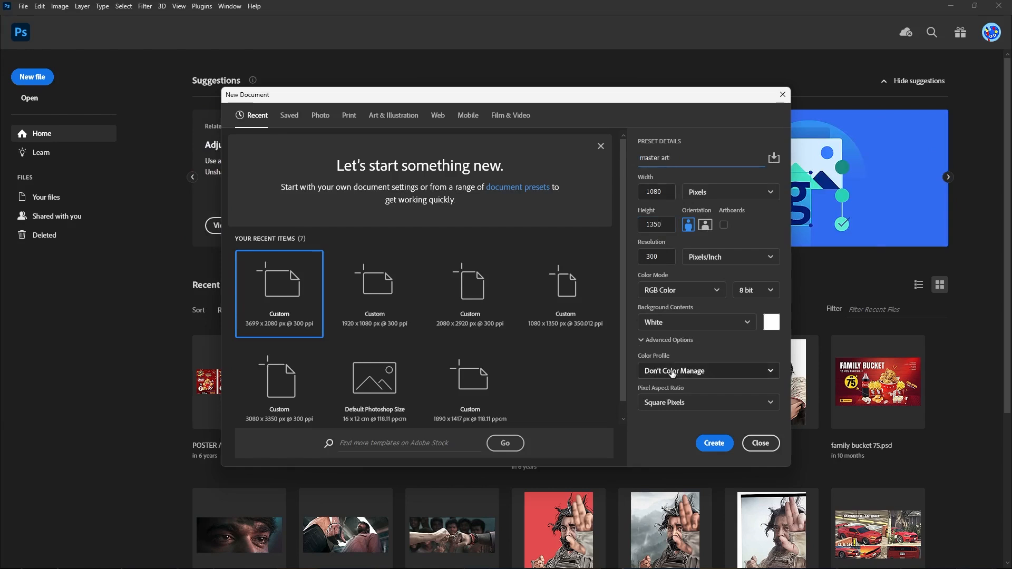
# Step: Assign the Adobe RGB (1998) color profile and create the document
pyautogui.click(694, 372)
pyautogui.click(700, 373)
pyautogui.click(702, 372)
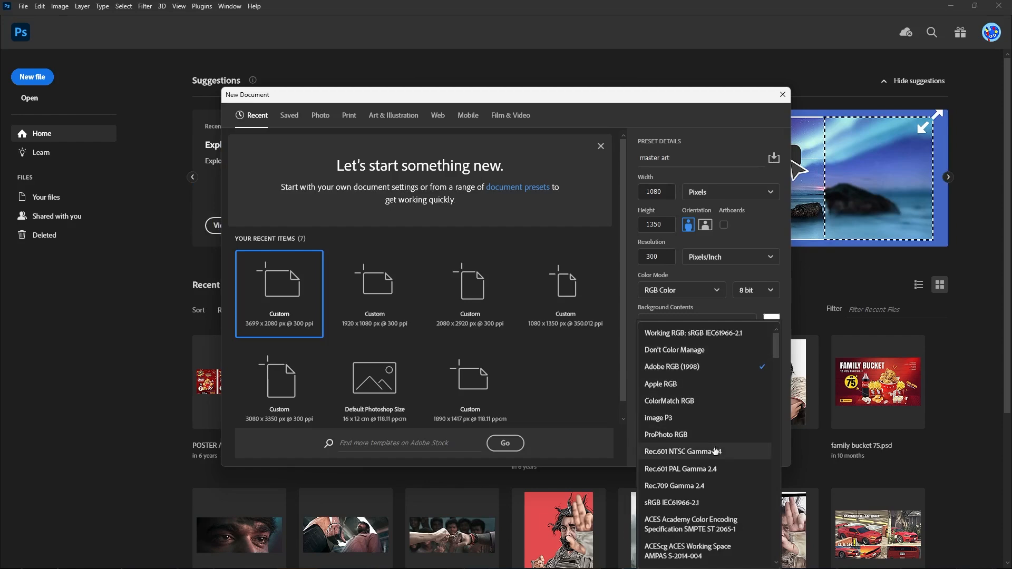
pyautogui.click(720, 367)
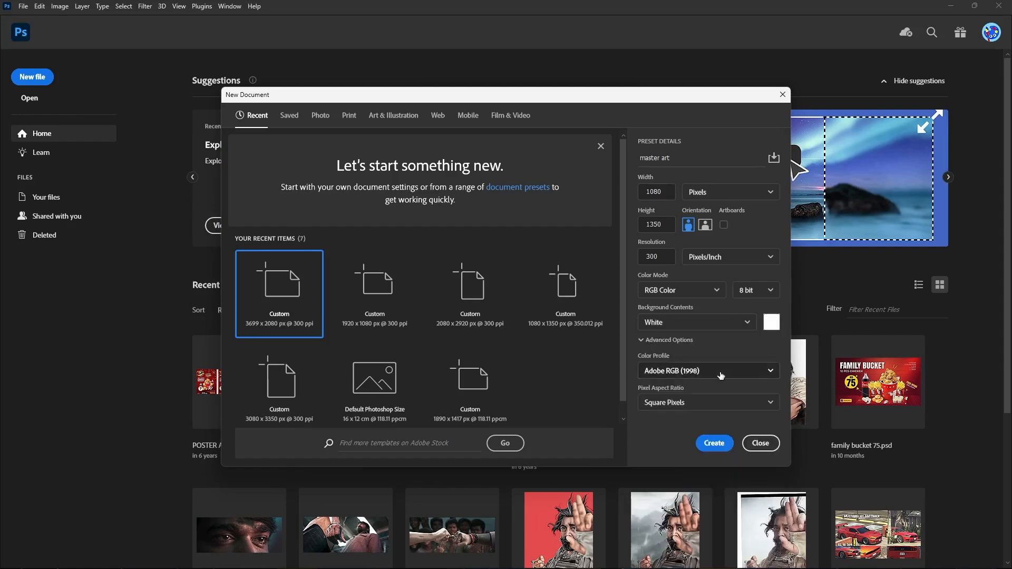
pyautogui.click(714, 444)
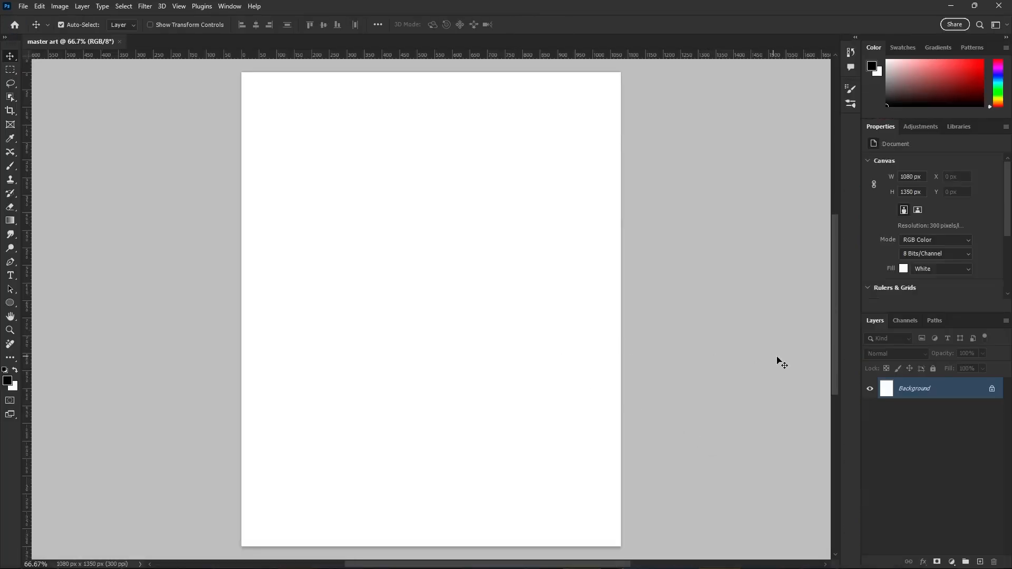
# Step: Embed the Screenshot_20231029_125751 image and position it along the canvas's top edge
pyautogui.click(23, 6)
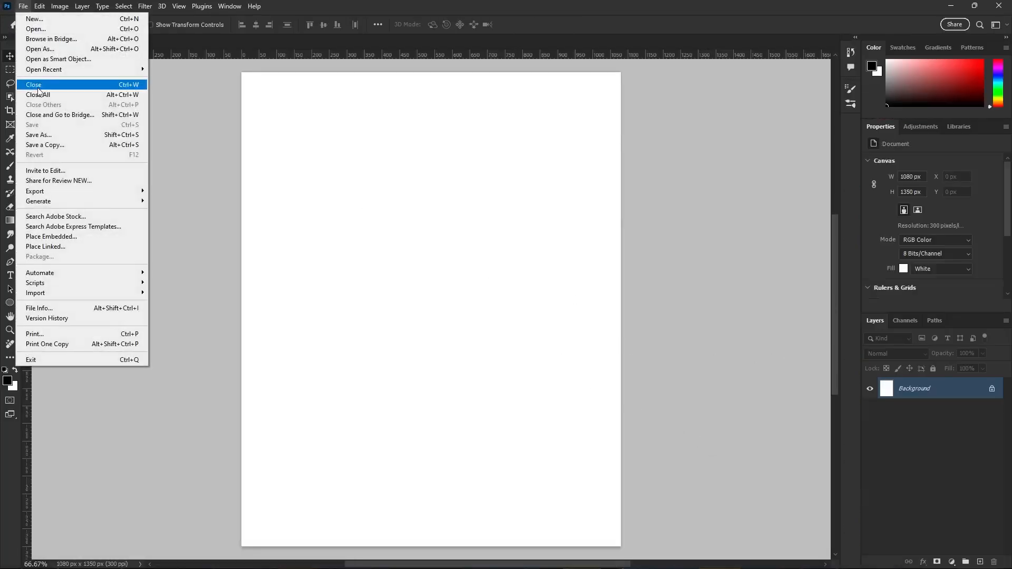
pyautogui.click(66, 240)
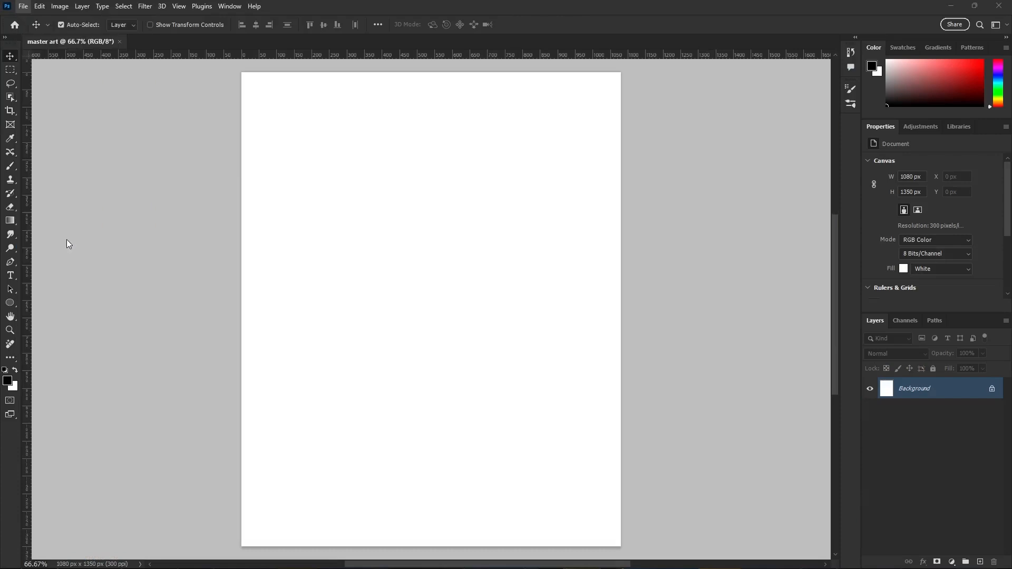
pyautogui.click(467, 385)
pyautogui.moveTo(451, 349); pyautogui.dragTo(448, 191)
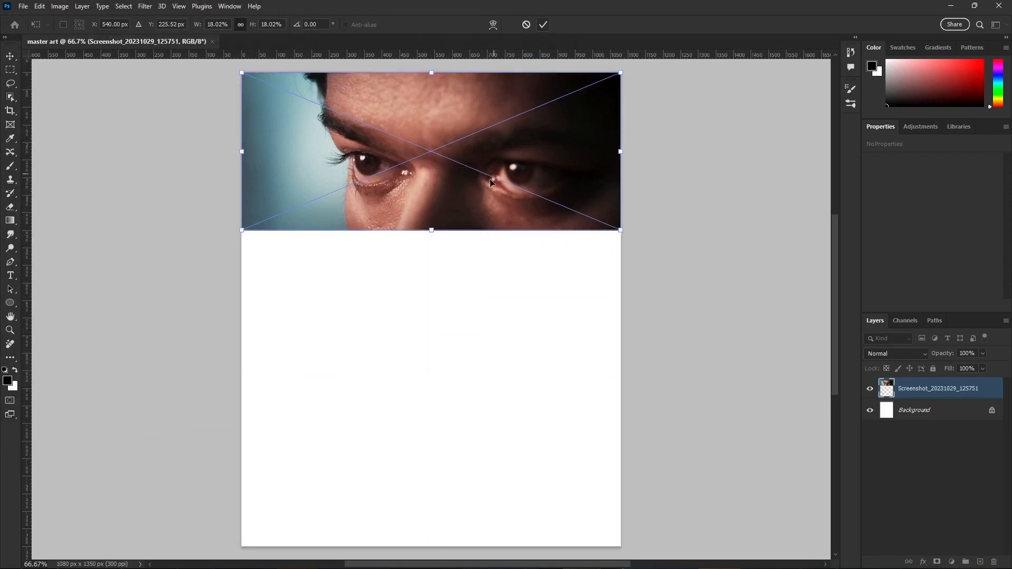
# Step: Enlarge the placed eye image to about 18.25% and shift it upward about 90 px past the canvas's top edge
pyautogui.moveTo(433, 232)
pyautogui.mouseDown()
pyautogui.moveTo(431, 219)
pyautogui.moveTo(432, 240)
pyautogui.mouseUp()
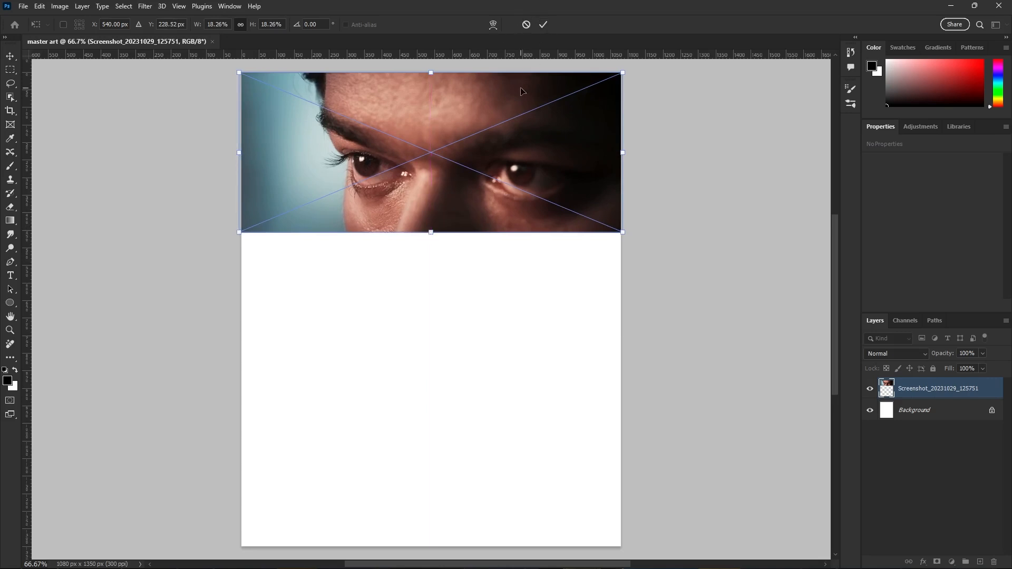
pyautogui.hotkey('shift', 'Up')
pyautogui.hotkey('shift', 'Up')
pyautogui.hotkey('shift', 'Up')
pyautogui.hotkey('shift', 'Up')
pyautogui.hotkey('shift', 'Up')
pyautogui.hotkey('shift', 'Up')
pyautogui.hotkey('shift', 'Up')
pyautogui.hotkey('shift', 'Up')
pyautogui.hotkey('shift', 'Up')
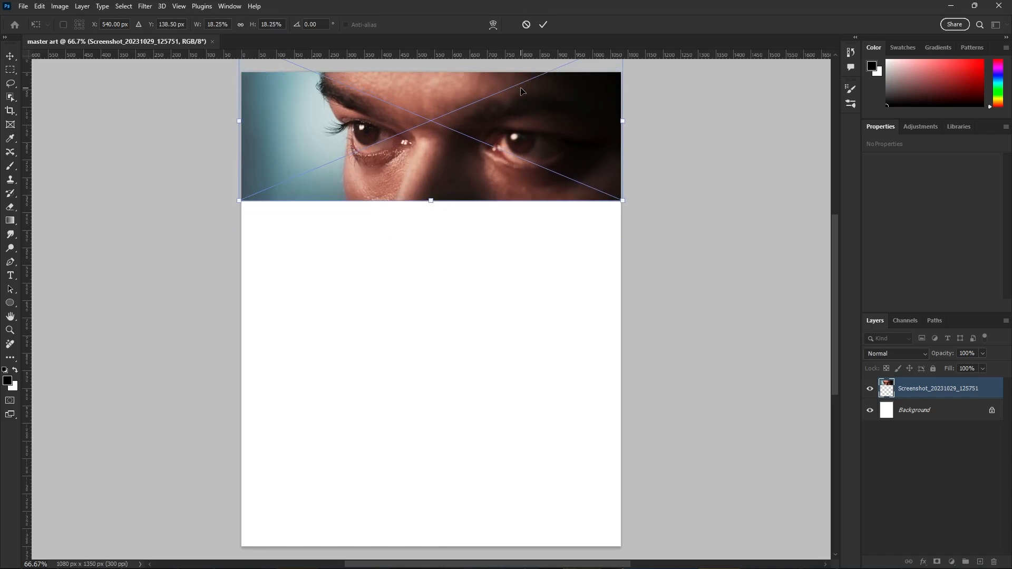
pyautogui.click(543, 24)
# Step: Embed the Screenshot_20231029_125803 image and position it along the canvas's bottom edge
pyautogui.click(23, 6)
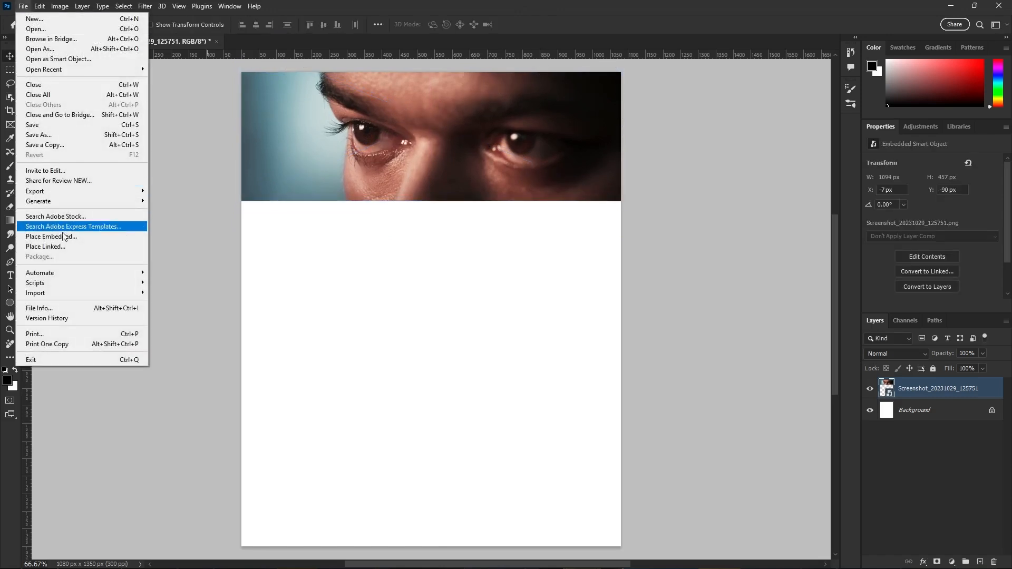
pyautogui.click(103, 237)
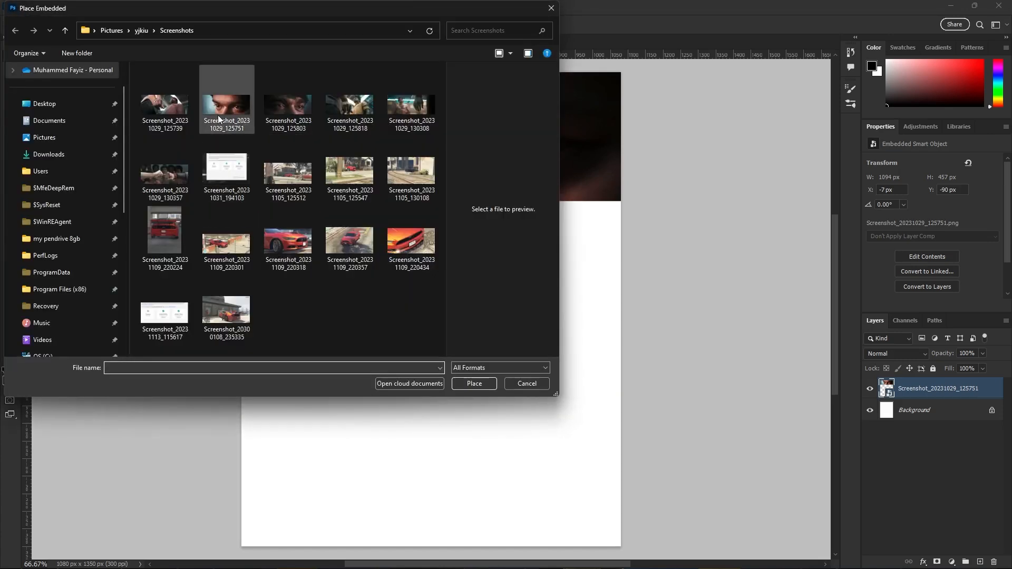
pyautogui.click(289, 109)
pyautogui.click(472, 382)
pyautogui.moveTo(427, 310); pyautogui.dragTo(427, 465)
pyautogui.click(543, 25)
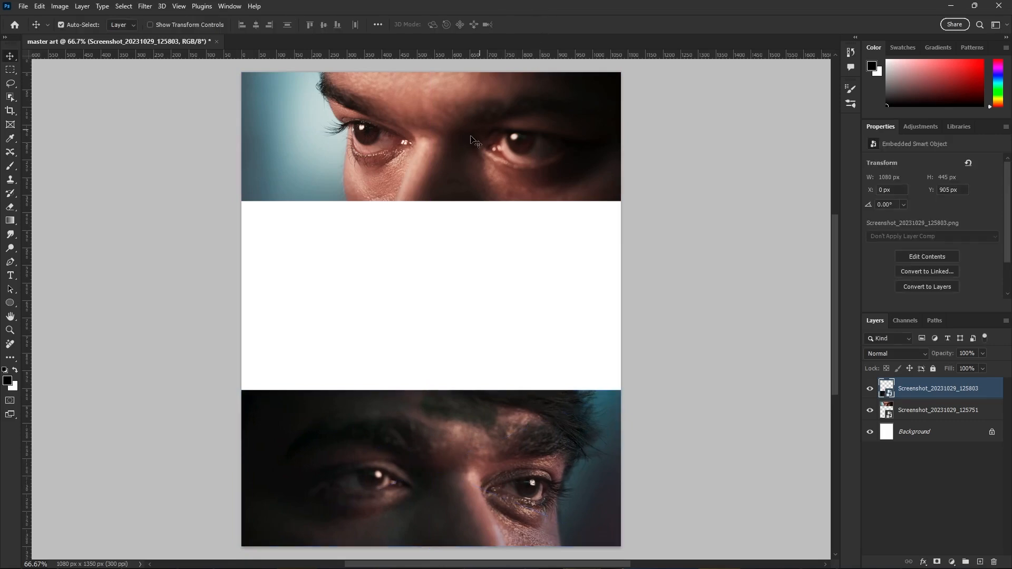
# Step: Embed the Screenshot_20231029_130357 image of the two fists in the middle of the canvas
pyautogui.click(23, 7)
pyautogui.click(51, 238)
pyautogui.click(471, 109)
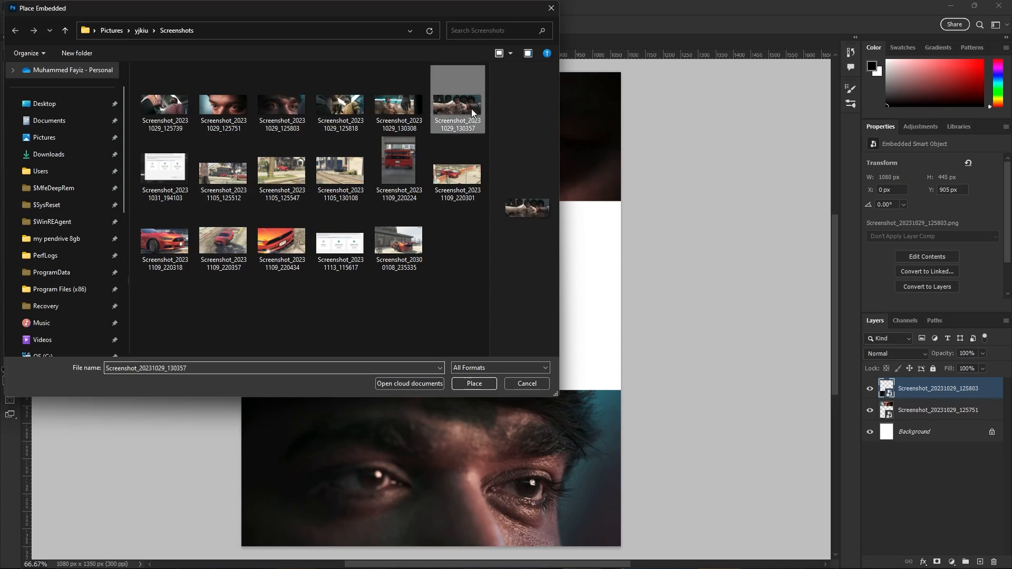
pyautogui.click(476, 385)
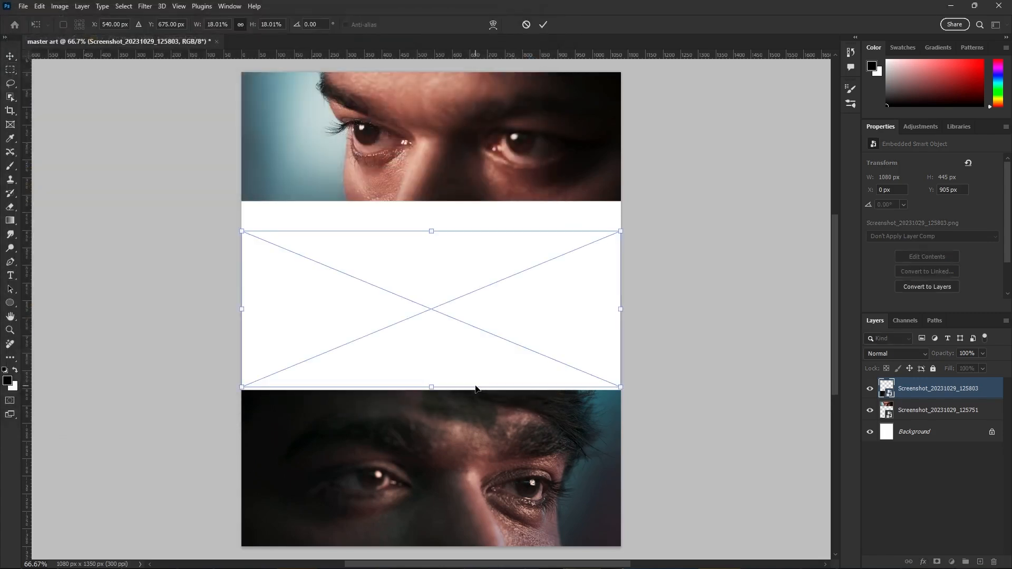
pyautogui.click(543, 25)
# Step: Start a Pen tool path outside the canvas's left edge and trace the left forearm's underside to the wrist
pyautogui.hotkey('ctrl', '+')
pyautogui.hotkey('ctrl', '+')
pyautogui.hotkey('ctrl', '+')
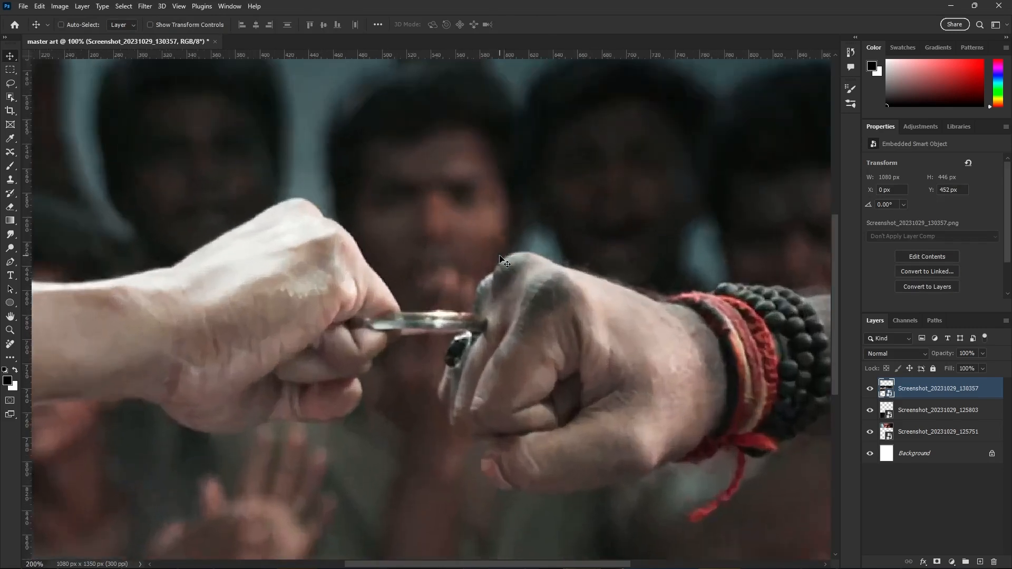
pyautogui.moveTo(355, 302); pyautogui.dragTo(421, 340)
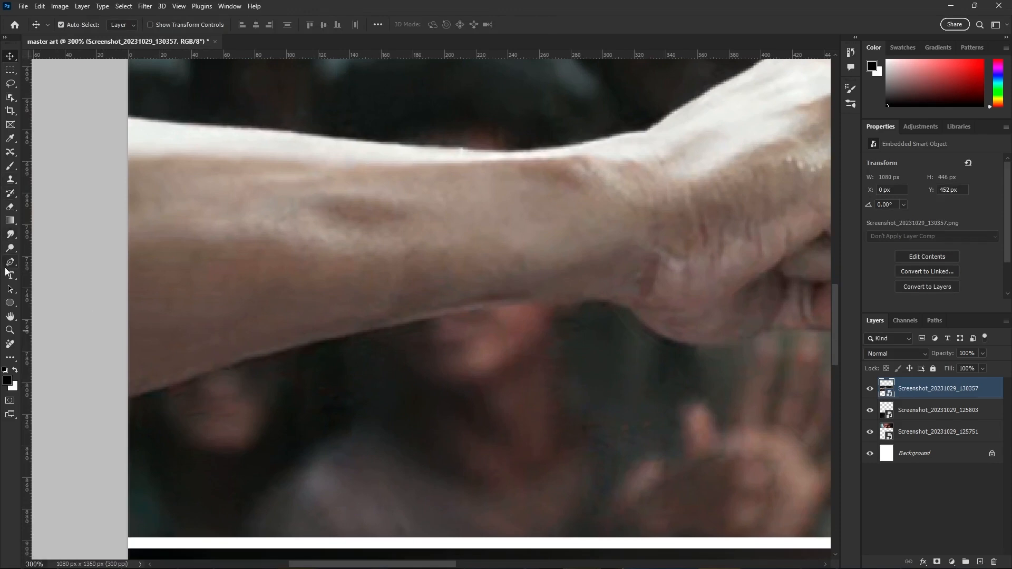
pyautogui.click(7, 270)
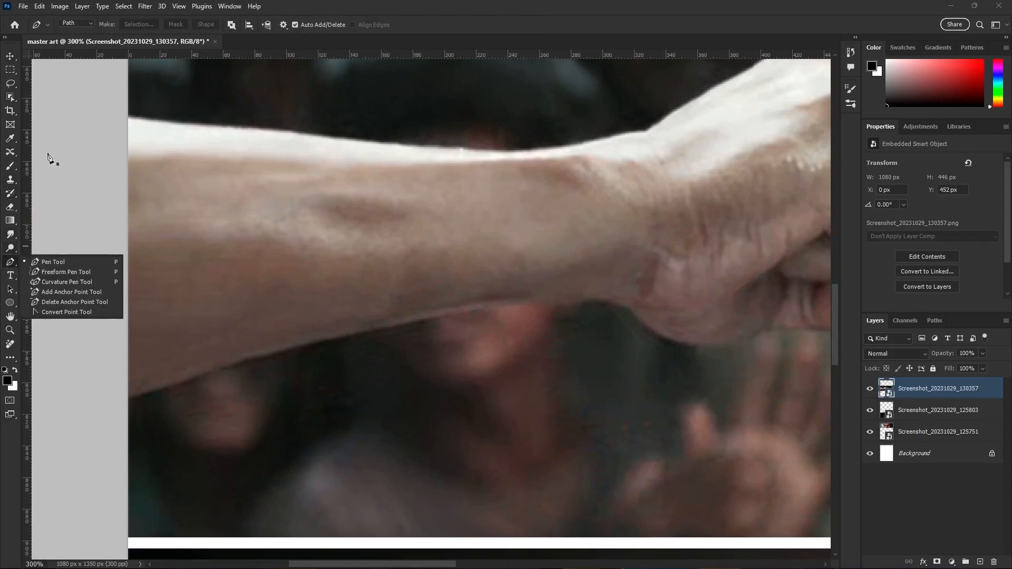
pyautogui.click(119, 400)
pyautogui.moveTo(204, 374); pyautogui.dragTo(300, 342)
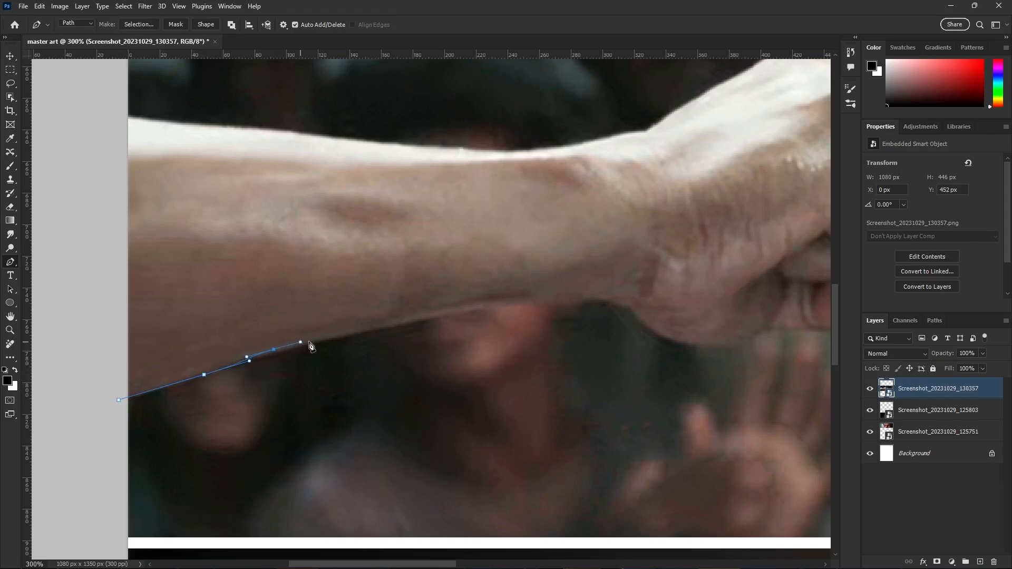
pyautogui.moveTo(462, 309); pyautogui.dragTo(570, 302)
pyautogui.moveTo(606, 299); pyautogui.dragTo(671, 338)
# Step: Continue the pen path around the underside of the left fist up to the metal ring between the hands
pyautogui.moveTo(665, 351); pyautogui.dragTo(428, 356)
pyautogui.moveTo(518, 345); pyautogui.dragTo(657, 286)
pyautogui.keyDown('alt'); pyautogui.click(519, 344); pyautogui.keyUp('alt')
pyautogui.click(651, 279)
pyautogui.moveTo(670, 260); pyautogui.dragTo(411, 291)
pyautogui.click(704, 226)
# Step: Extend the path along the metal ring's lower edge and around the underside of the right fist
pyautogui.moveTo(480, 281); pyautogui.dragTo(458, 323)
pyautogui.keyDown('alt'); pyautogui.click(480, 281); pyautogui.keyUp('alt')
pyautogui.moveTo(457, 330); pyautogui.dragTo(451, 366)
pyautogui.click(464, 385)
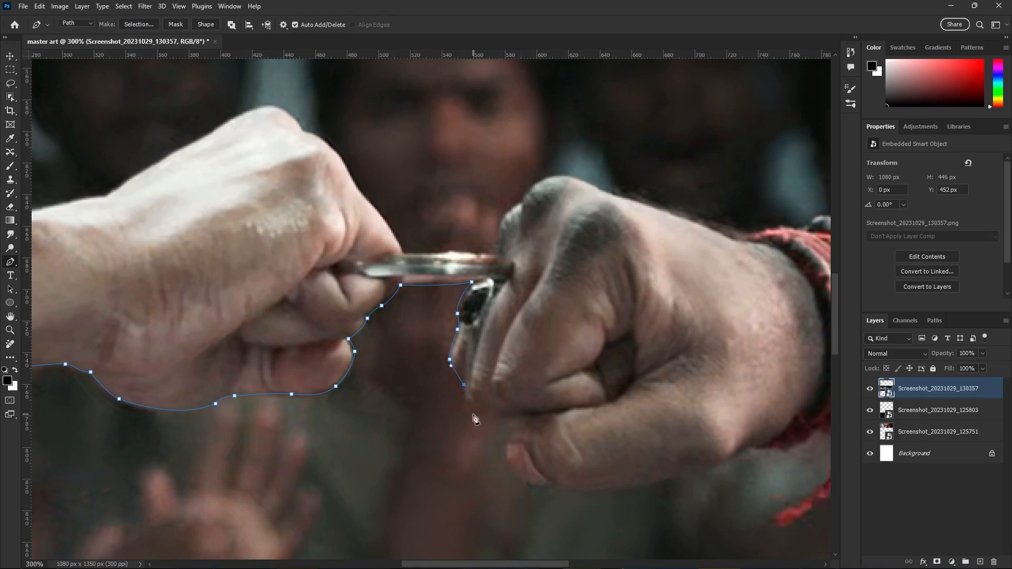
pyautogui.moveTo(472, 415); pyautogui.dragTo(478, 420)
pyautogui.click(499, 427)
pyautogui.click(509, 430)
pyautogui.moveTo(508, 457); pyautogui.dragTo(368, 446)
pyautogui.moveTo(451, 438); pyautogui.dragTo(467, 432)
pyautogui.click(516, 425)
# Step: Trace the path around the lower edge of the red bracelet and its hanging thread
pyautogui.moveTo(548, 406); pyautogui.dragTo(552, 405)
pyautogui.click(569, 405)
pyautogui.click(586, 408)
pyautogui.click(591, 404)
pyautogui.click(596, 402)
pyautogui.click(603, 398)
pyautogui.moveTo(565, 470); pyautogui.dragTo(565, 476)
pyautogui.click(566, 480)
pyautogui.click(576, 483)
pyautogui.click(593, 481)
pyautogui.click(644, 393)
# Step: Continue the path along the right forearm's underside and around the sleeve to the canvas's right edge
pyautogui.moveTo(738, 416); pyautogui.dragTo(428, 420)
pyautogui.moveTo(367, 401); pyautogui.dragTo(412, 372)
pyautogui.click(380, 385)
pyautogui.keyDown('alt'); pyautogui.click(405, 377); pyautogui.keyUp('alt')
pyautogui.moveTo(478, 385); pyautogui.dragTo(530, 396)
pyautogui.moveTo(678, 431); pyautogui.dragTo(596, 387)
pyautogui.click(596, 389)
pyautogui.click(593, 410)
pyautogui.click(593, 428)
pyautogui.click(584, 449)
pyautogui.moveTo(586, 453); pyautogui.dragTo(516, 390)
pyautogui.click(524, 419)
pyautogui.moveTo(610, 455); pyautogui.dragTo(624, 455)
pyautogui.hotkey('ctrl', '0')
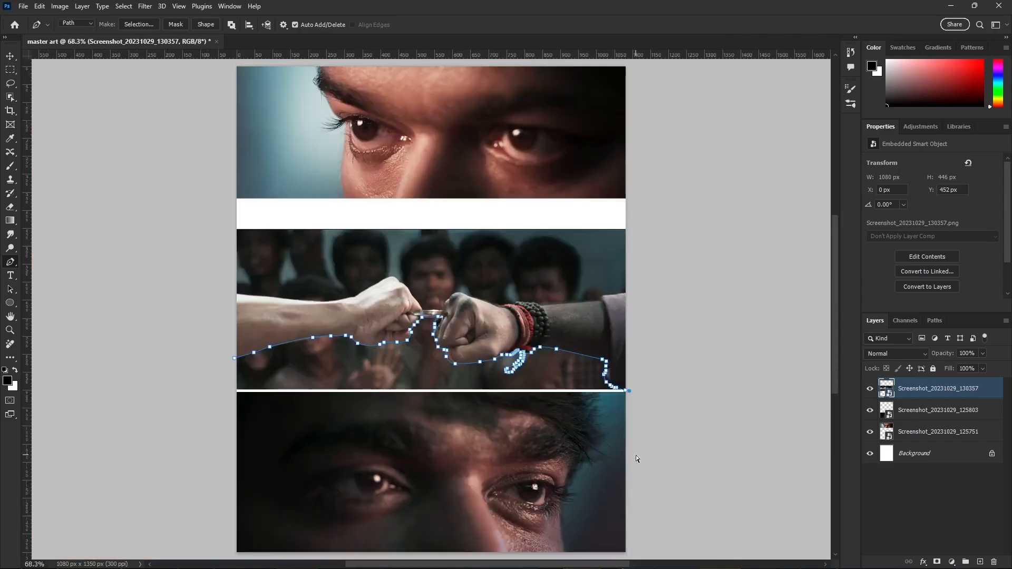
# Step: Bring the path back along the upper edge of the sleeve and right forearm toward the bead bracelet
pyautogui.hotkey('ctrl', '+')
pyautogui.hotkey('ctrl', '+')
pyautogui.hotkey('ctrl', '+')
pyautogui.moveTo(738, 317); pyautogui.dragTo(56, 310)
pyautogui.click(627, 221)
pyautogui.click(603, 226)
pyautogui.click(570, 233)
pyautogui.click(510, 236)
pyautogui.click(495, 250)
pyautogui.moveTo(492, 262); pyautogui.dragTo(492, 272)
pyautogui.moveTo(326, 274); pyautogui.dragTo(300, 276)
# Step: Trace the upper edge of the black bead bracelet and the red bracelet with closely spaced anchor points
pyautogui.click(231, 284)
pyautogui.click(217, 277)
pyautogui.click(206, 270)
pyautogui.click(198, 267)
pyautogui.click(187, 267)
pyautogui.click(177, 268)
pyautogui.moveTo(92, 279); pyautogui.dragTo(249, 311)
pyautogui.click(239, 309)
pyautogui.click(211, 314)
pyautogui.click(200, 320)
# Step: Continue the path over the top of the right fist and along the metal ring's upper edge
pyautogui.moveTo(150, 307); pyautogui.dragTo(328, 376)
pyautogui.click(320, 367)
pyautogui.click(252, 345)
pyautogui.moveTo(225, 330); pyautogui.dragTo(223, 328)
pyautogui.moveTo(186, 327); pyautogui.dragTo(180, 332)
pyautogui.click(166, 348)
pyautogui.click(164, 353)
pyautogui.moveTo(140, 361); pyautogui.dragTo(406, 362)
pyautogui.moveTo(410, 370); pyautogui.dragTo(405, 379)
pyautogui.click(392, 400)
pyautogui.click(391, 405)
pyautogui.click(312, 403)
# Step: Trace the path over the knuckles and upper edge of the left fist
pyautogui.click(294, 372)
pyautogui.click(287, 365)
pyautogui.click(267, 343)
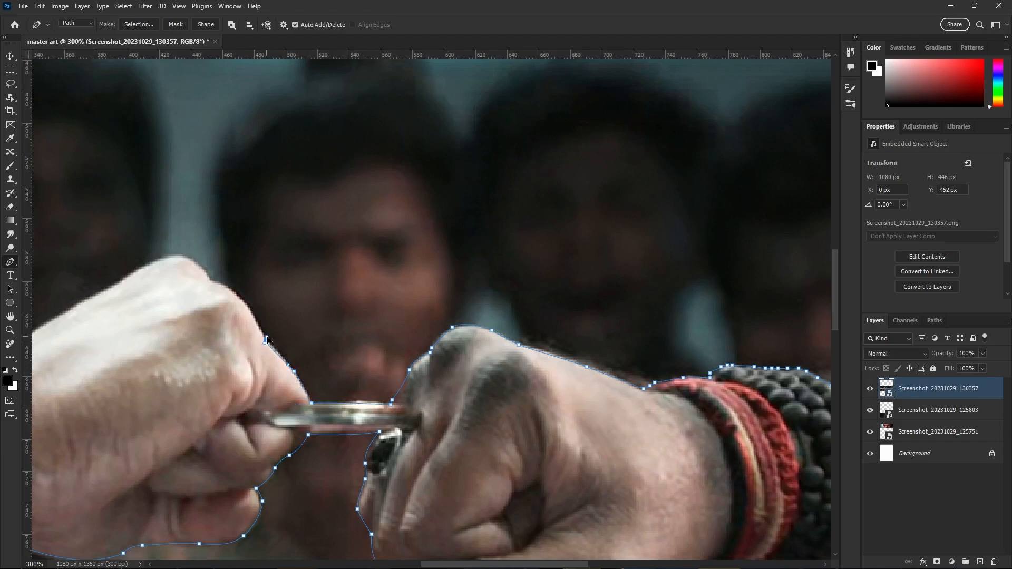
pyautogui.moveTo(255, 307); pyautogui.dragTo(296, 360)
pyautogui.click(286, 356)
pyautogui.click(264, 338)
pyautogui.click(251, 336)
pyautogui.moveTo(256, 331); pyautogui.dragTo(398, 363)
pyautogui.click(369, 371)
pyautogui.click(344, 388)
# Step: Trace the left forearm's upper edge and close the path beyond the canvas's left edge
pyautogui.moveTo(297, 405); pyautogui.dragTo(513, 342)
pyautogui.click(504, 355)
pyautogui.click(465, 381)
pyautogui.click(451, 389)
pyautogui.moveTo(424, 393); pyautogui.dragTo(414, 396)
pyautogui.moveTo(314, 381); pyautogui.dragTo(431, 403)
pyautogui.moveTo(362, 399); pyautogui.dragTo(346, 398)
pyautogui.moveTo(115, 382); pyautogui.dragTo(228, 382)
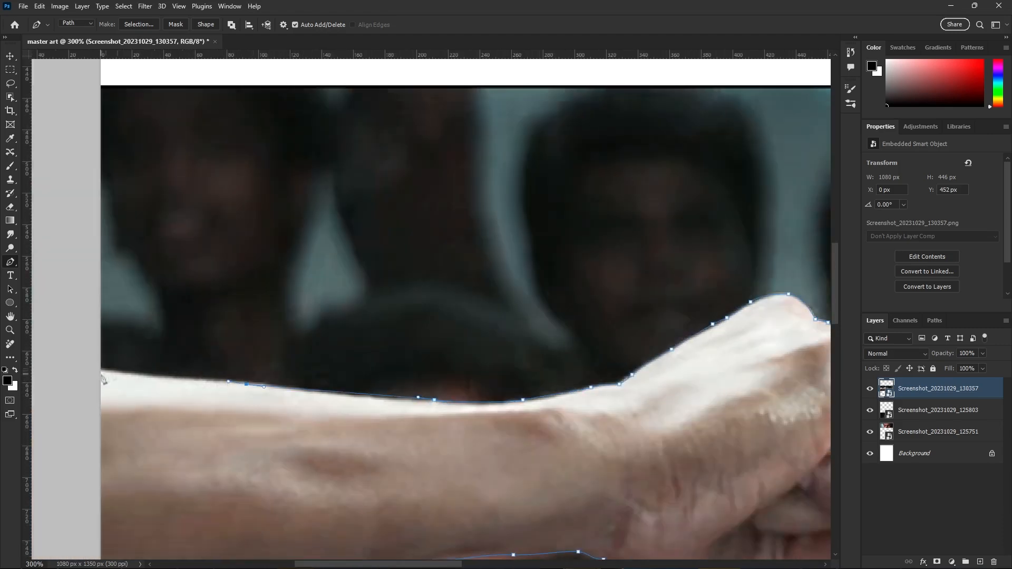
pyautogui.moveTo(115, 369); pyautogui.dragTo(284, 260)
pyautogui.click(222, 332)
pyautogui.click(229, 433)
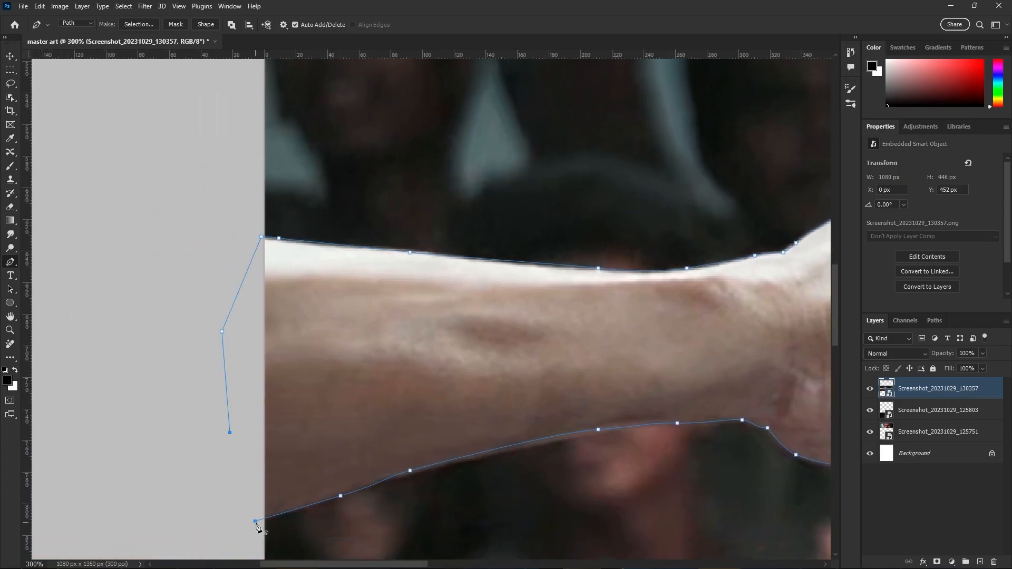
# Step: Convert the closed path to a selection and use it to mask the Screenshot_20231029_130357 layer
pyautogui.hotkey('ctrl', 'Return')
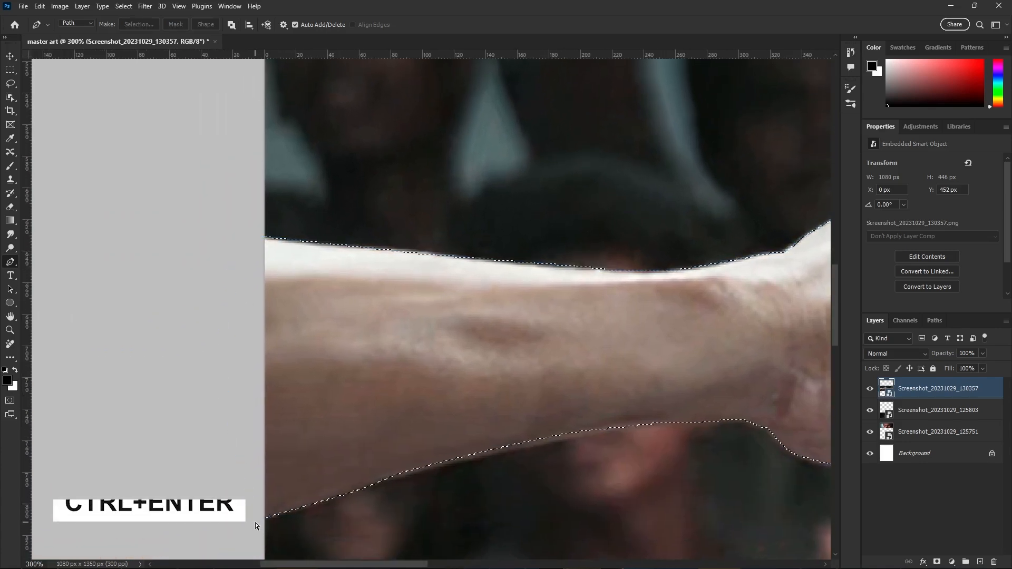
pyautogui.hotkey('ctrl', '0')
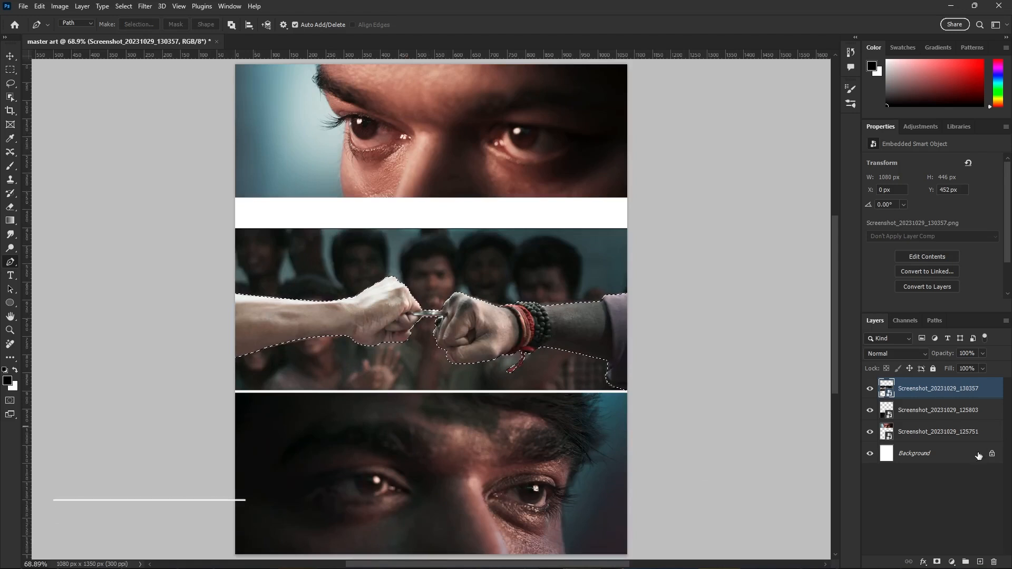
pyautogui.click(936, 562)
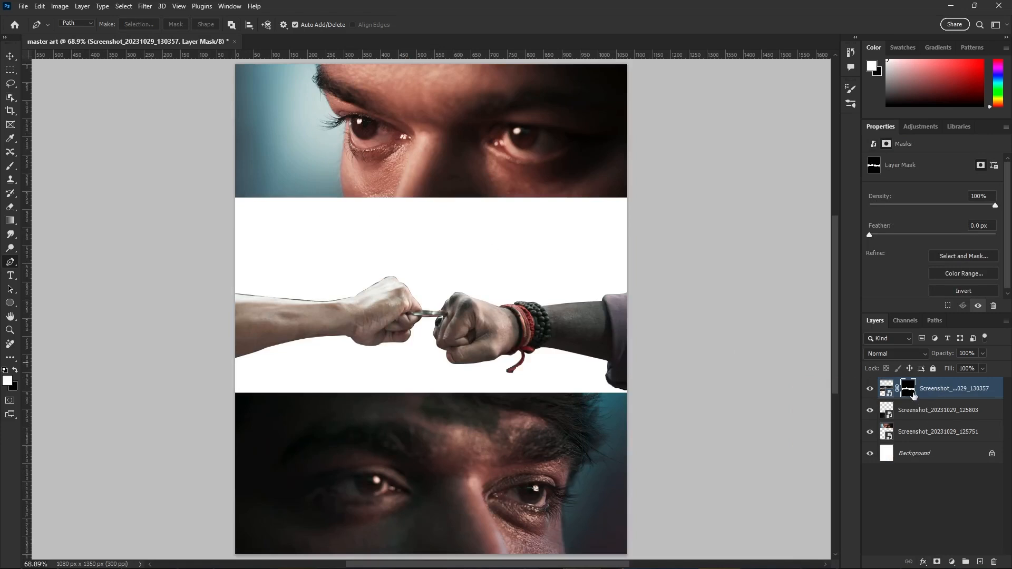
# Step: Place Screenshot_20231029_125739 as an embedded image directly above the Screenshot_20231029_125803 layer, moved down to about Y 642 px
pyautogui.click(936, 416)
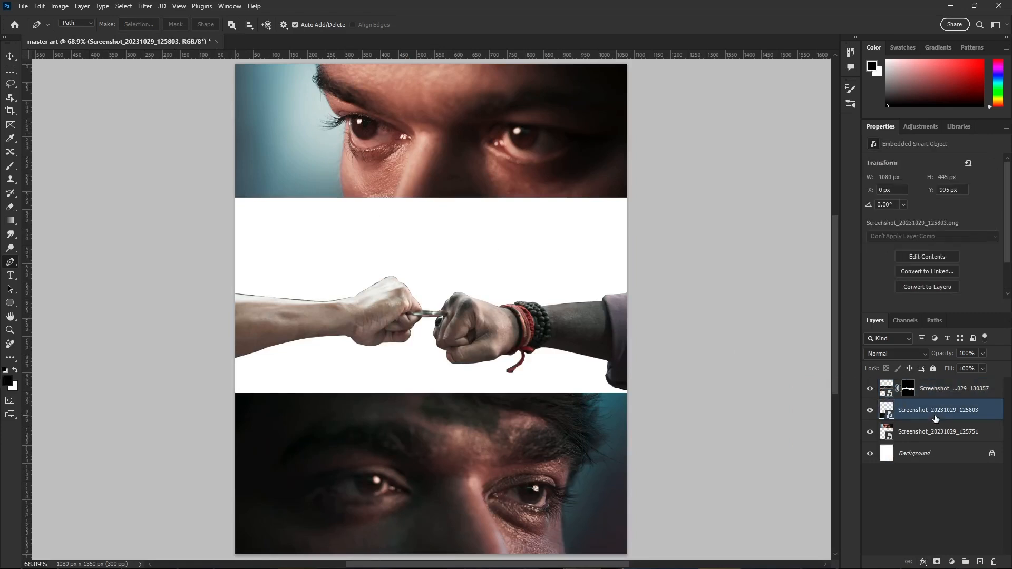
pyautogui.click(917, 429)
pyautogui.click(917, 420)
pyautogui.click(23, 6)
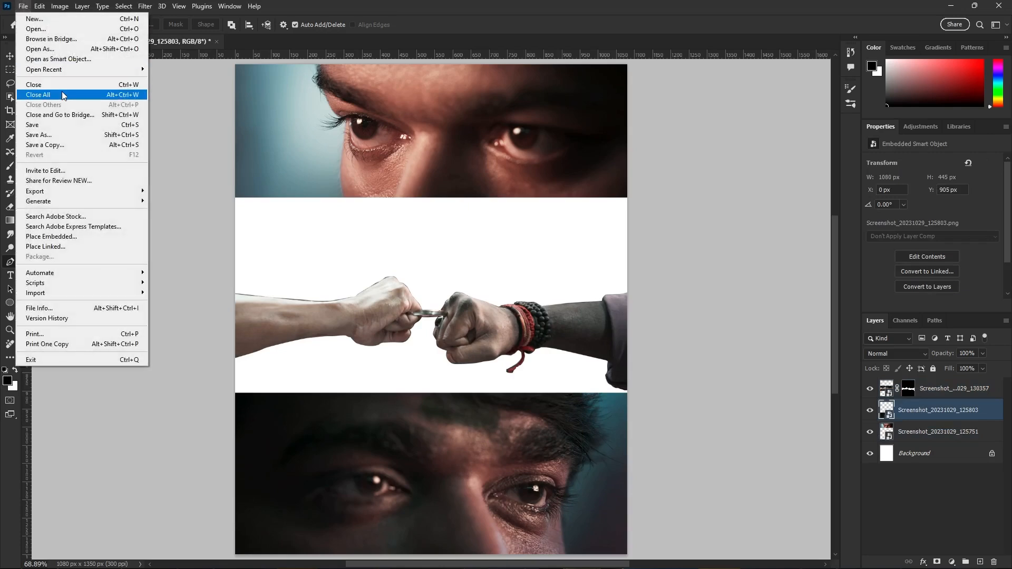
pyautogui.click(53, 236)
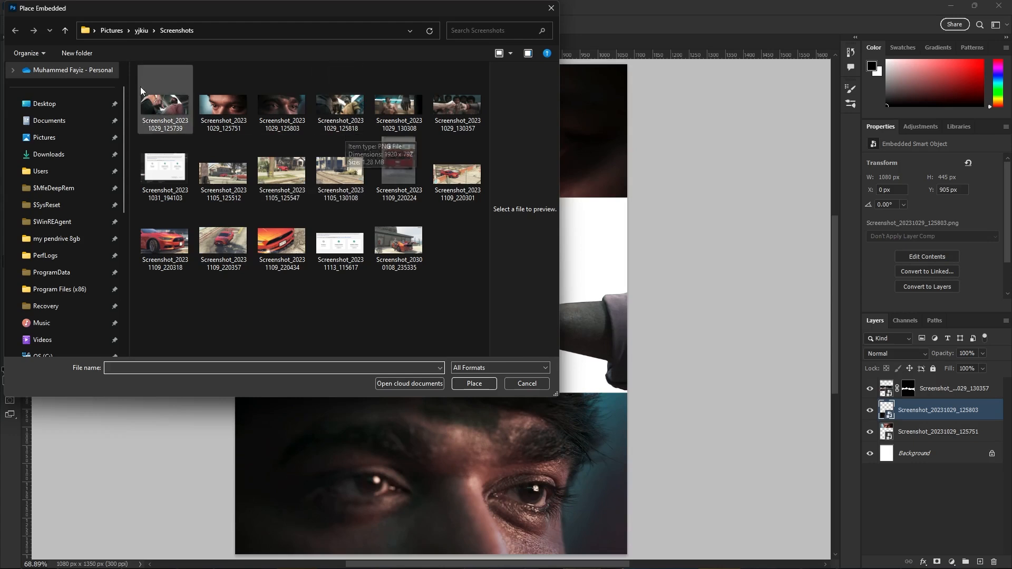
pyautogui.click(172, 107)
pyautogui.click(474, 384)
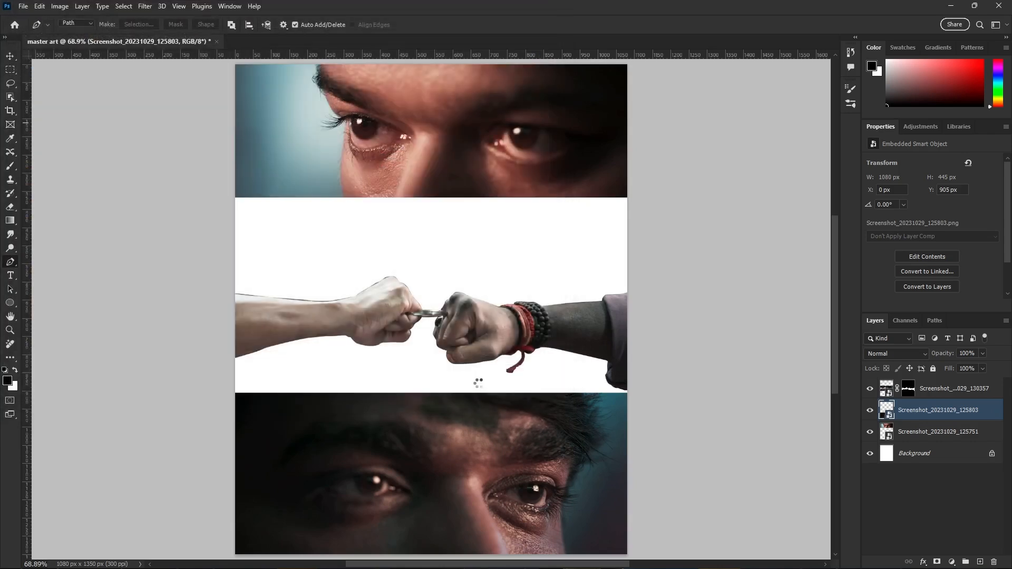
pyautogui.moveTo(464, 339); pyautogui.dragTo(463, 409)
pyautogui.click(543, 25)
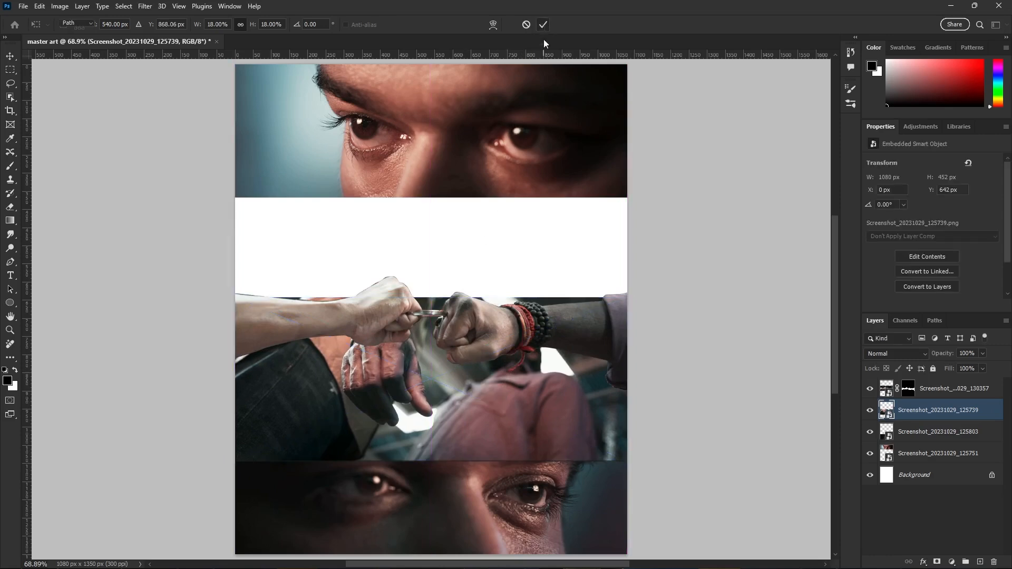
# Step: Hide the Screenshot_20231029_125739 layer and mask out a full-width strip across the forehead of the Screenshot_20231029_125803 layer, using an inverted mask
pyautogui.click(871, 410)
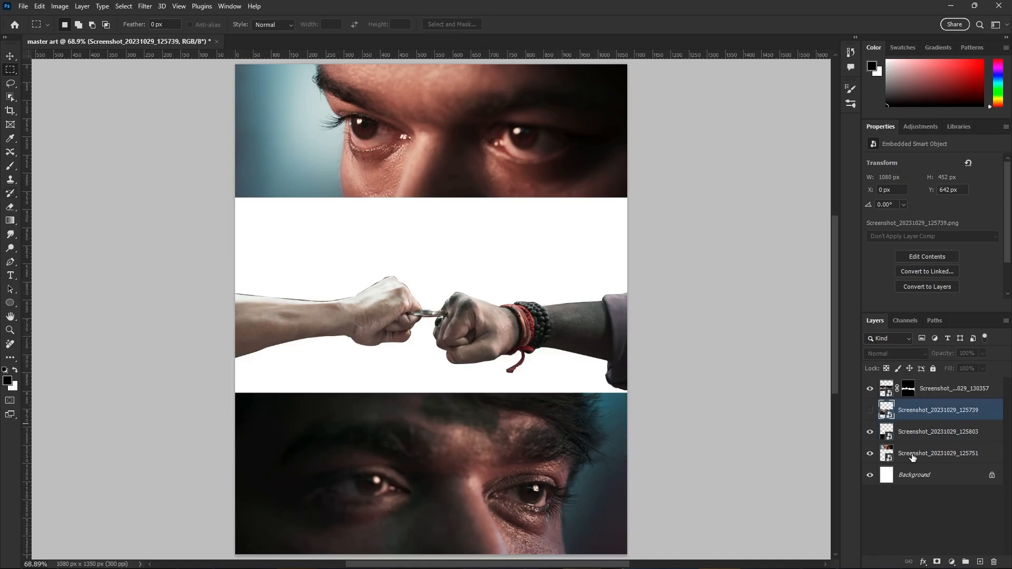
pyautogui.click(928, 432)
pyautogui.click(870, 433)
pyautogui.click(870, 432)
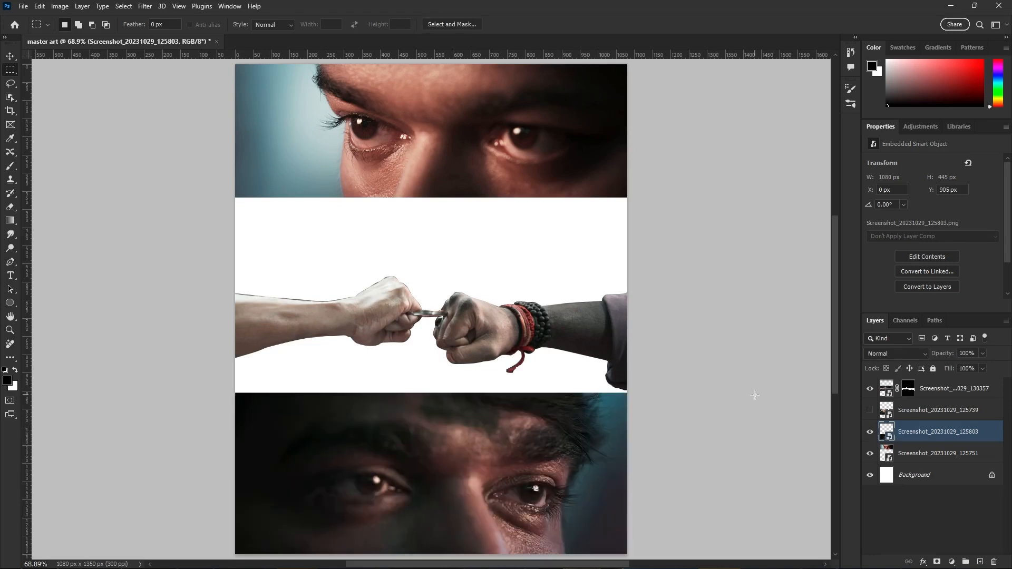
pyautogui.moveTo(198, 364); pyautogui.dragTo(675, 448)
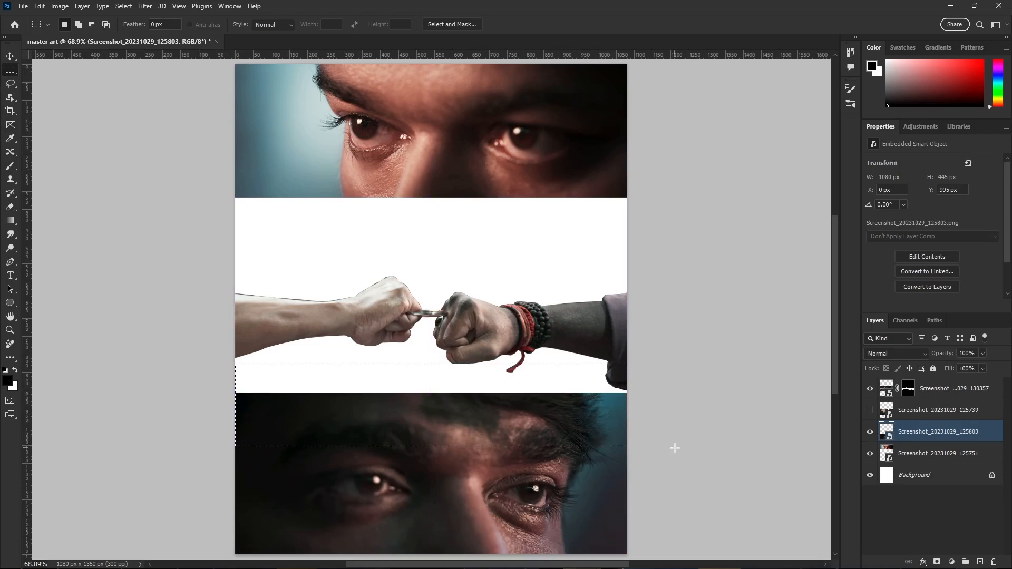
pyautogui.click(937, 562)
pyautogui.hotkey('ctrl', 'i')
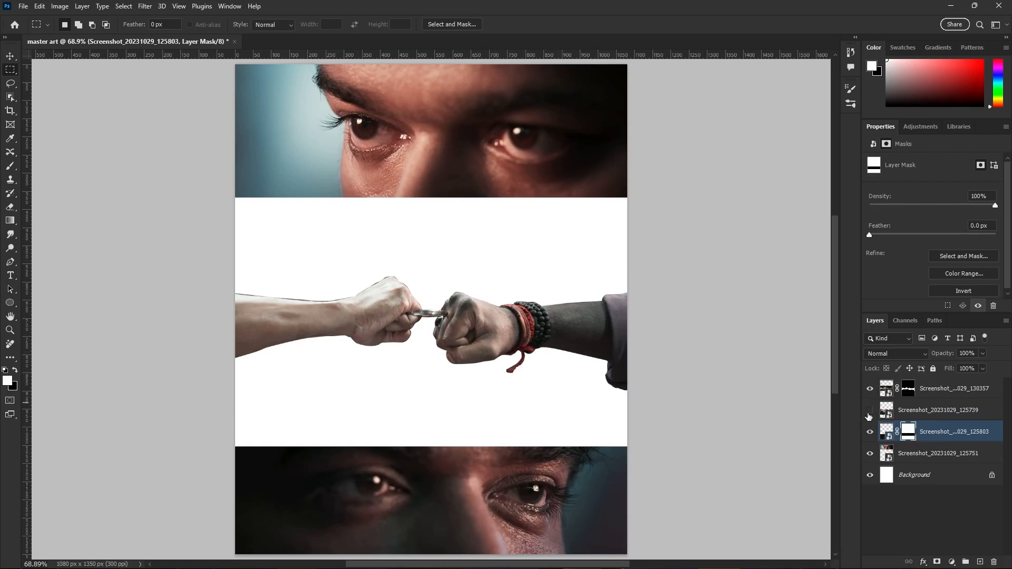
# Step: Show the Screenshot_20231029_125739 layer again and move it below the Screenshot_20231029_125803 layer
pyautogui.click(870, 415)
pyautogui.click(933, 415)
pyautogui.moveTo(926, 415); pyautogui.dragTo(925, 441)
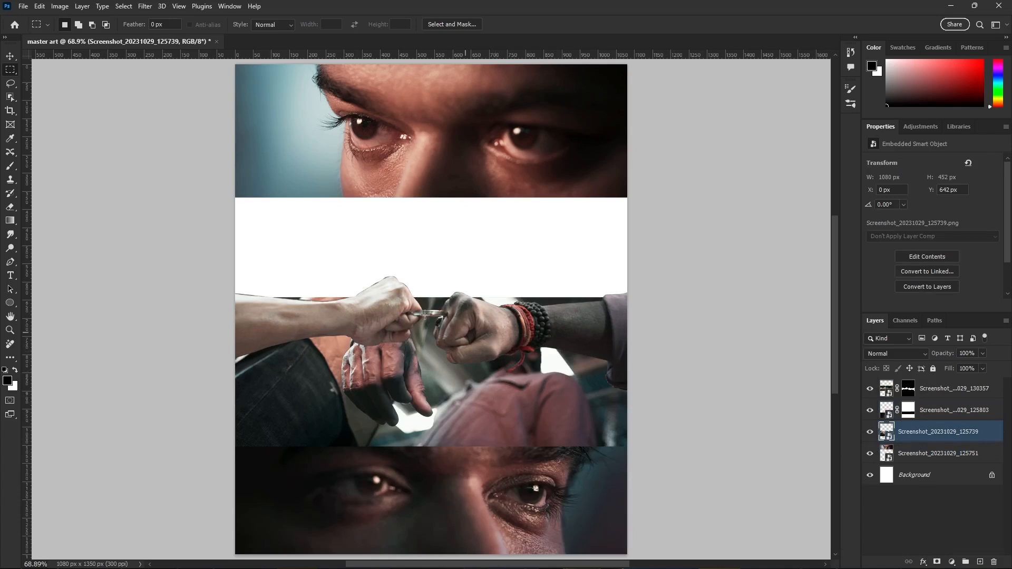
# Step: Lasso the area above a line running through both arms and fists, and mask it out of the Screenshot_20231029_125739 layer
pyautogui.click(10, 55)
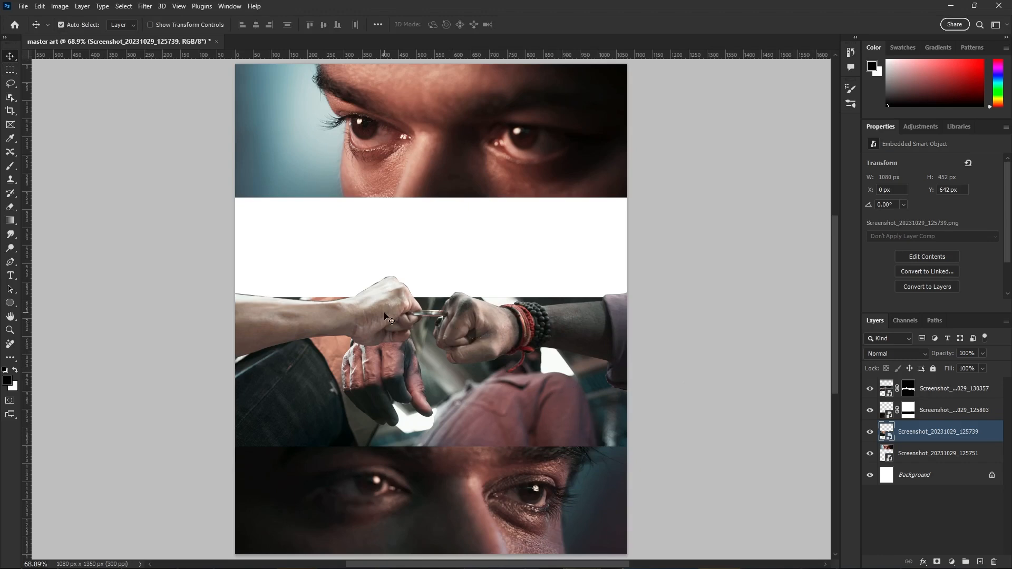
pyautogui.click(113, 199)
pyautogui.press('l')
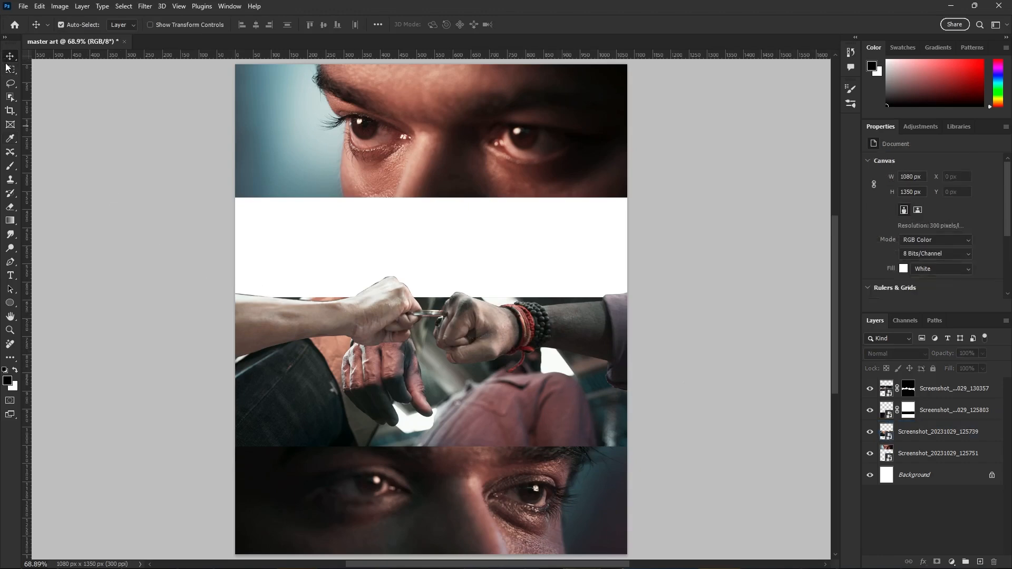
pyautogui.moveTo(213, 302)
pyautogui.mouseDown()
pyautogui.moveTo(380, 327)
pyautogui.moveTo(393, 315)
pyautogui.moveTo(446, 309)
pyautogui.mouseUp()
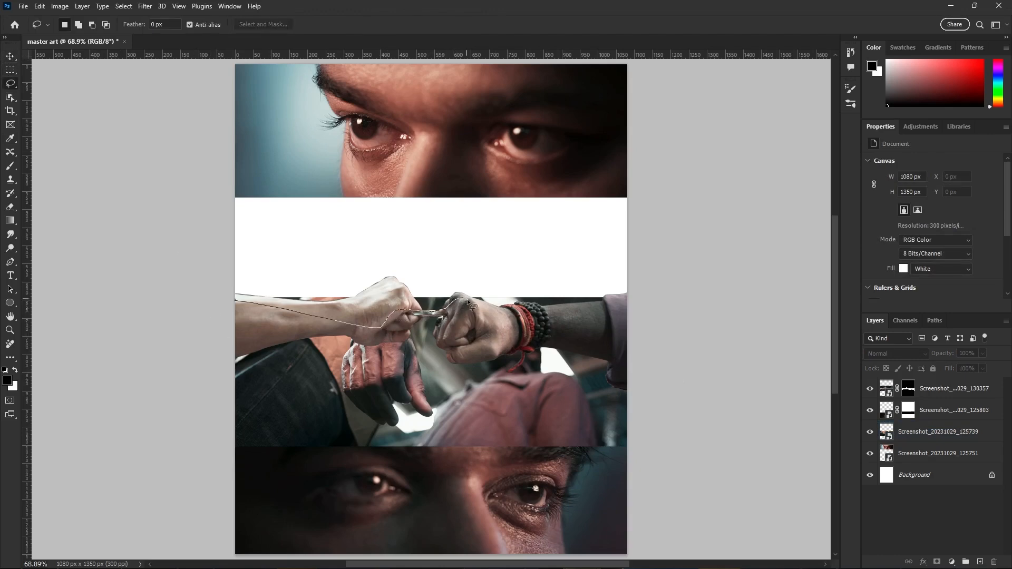
pyautogui.moveTo(612, 315)
pyautogui.mouseDown()
pyautogui.moveTo(576, 253)
pyautogui.moveTo(235, 246)
pyautogui.moveTo(222, 294)
pyautogui.mouseUp()
pyautogui.click(938, 432)
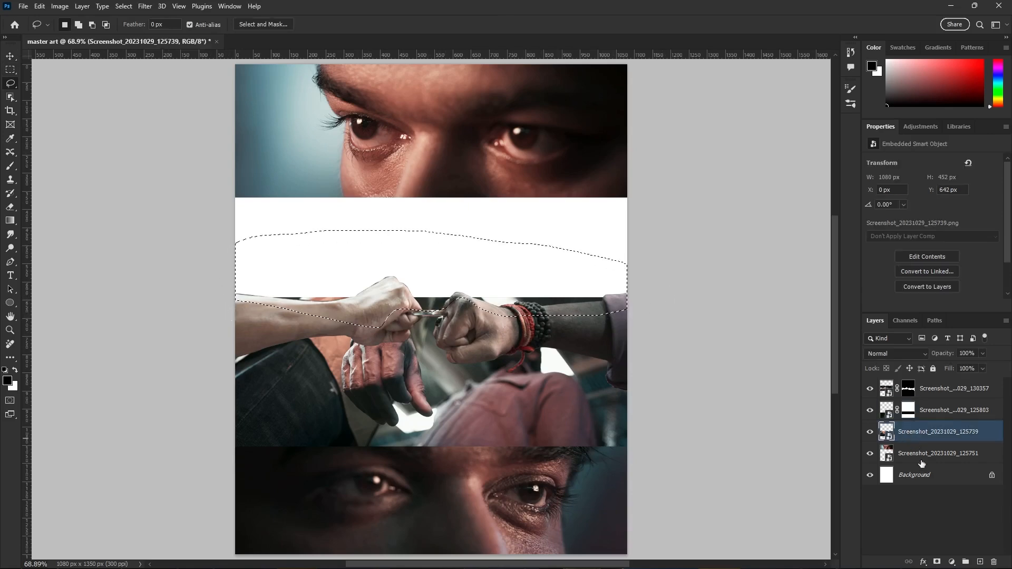
pyautogui.click(937, 562)
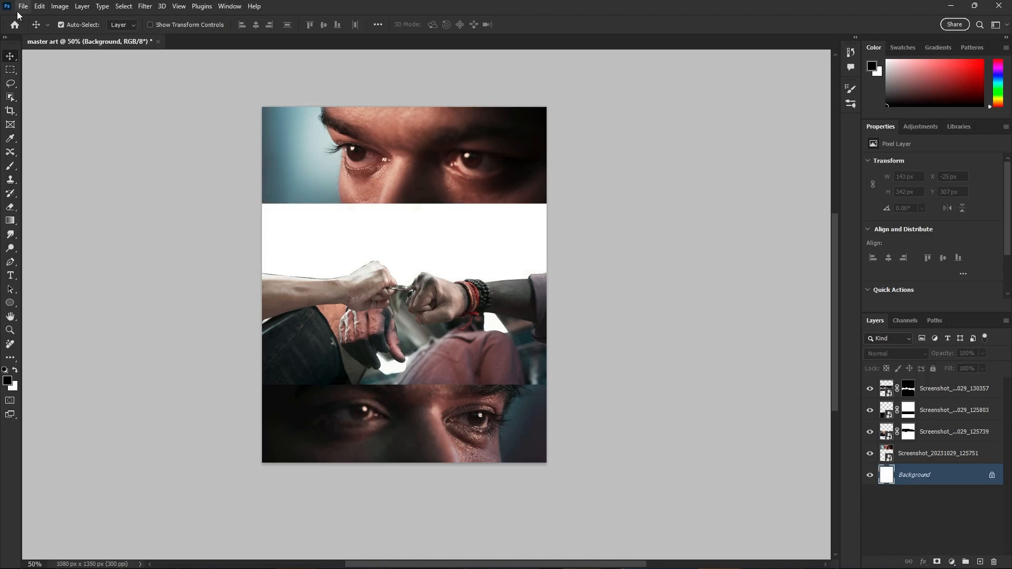
# Step: Place Screenshot_20231029_130308 as an embedded image above the Background, fill the white gap above the hands, and enlarge it to about 1087 by 456 px
pyautogui.click(23, 6)
pyautogui.click(100, 237)
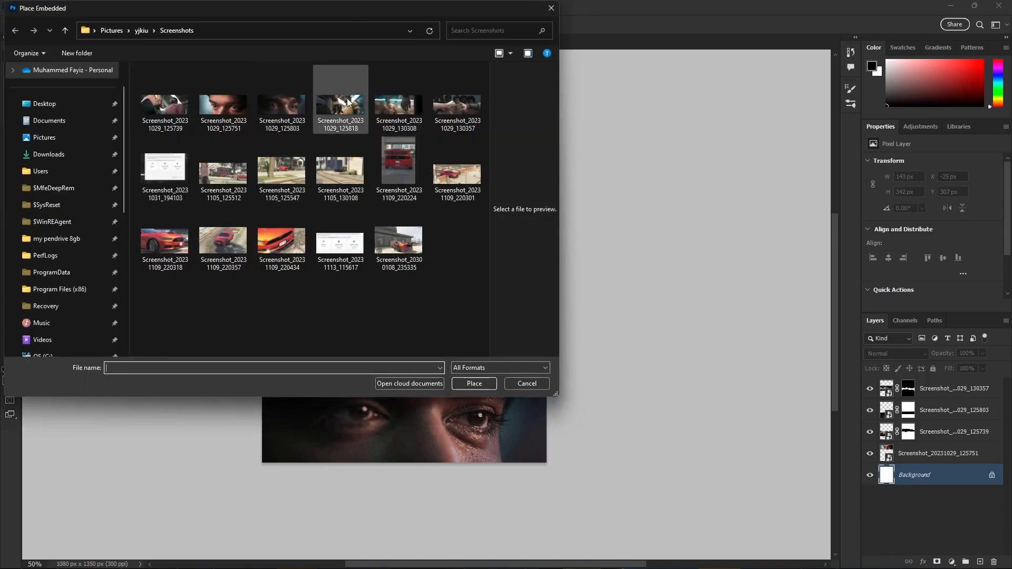
pyautogui.click(406, 106)
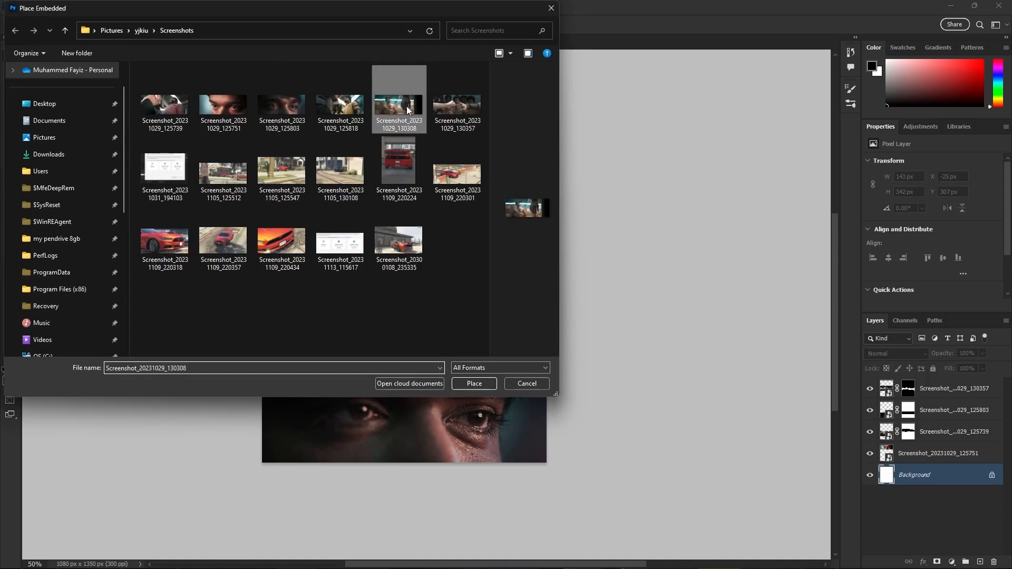
pyautogui.click(478, 384)
pyautogui.moveTo(464, 320); pyautogui.dragTo(463, 266)
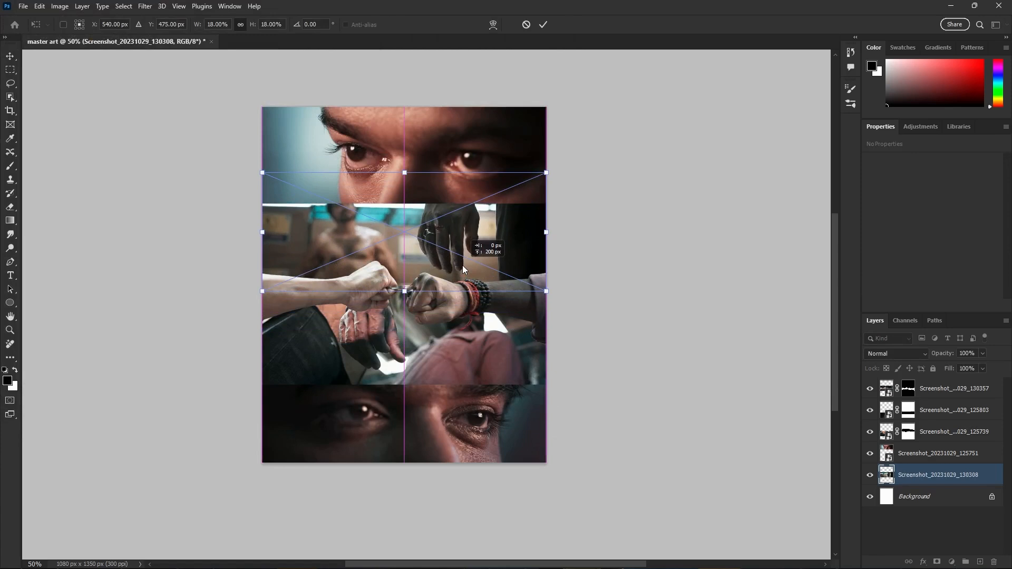
pyautogui.moveTo(463, 270); pyautogui.dragTo(461, 261)
pyautogui.moveTo(546, 224); pyautogui.dragTo(549, 227)
pyautogui.click(544, 26)
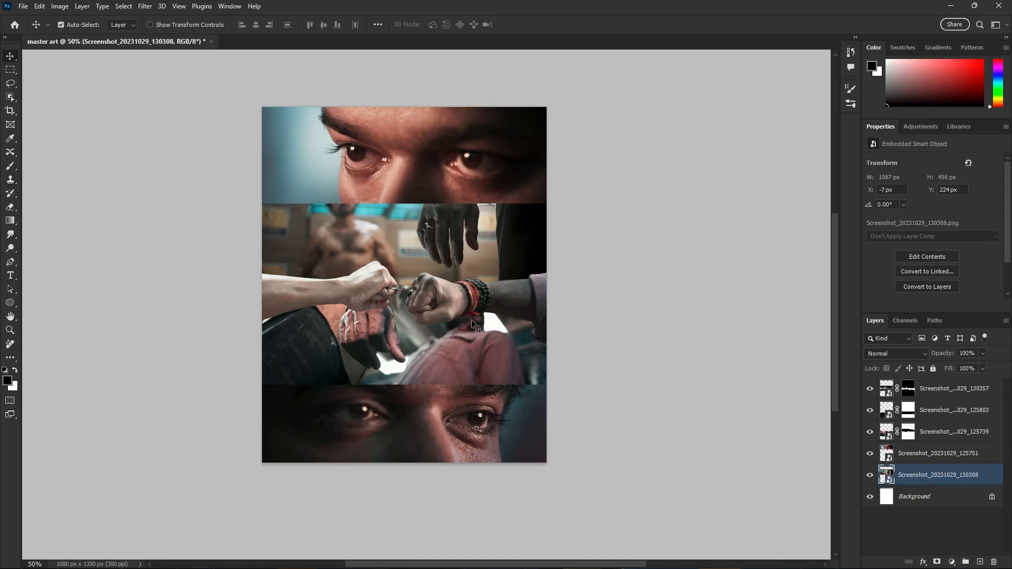
# Step: Save the document as master art in Photoshop format in the Screenshots folder with Maximize Compatibility on
pyautogui.click(23, 6)
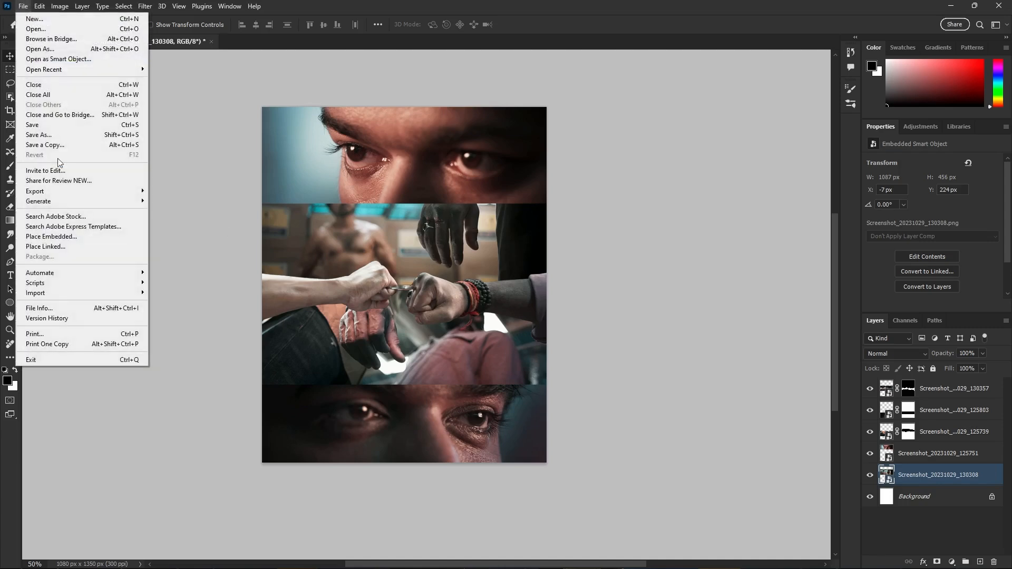
pyautogui.click(60, 135)
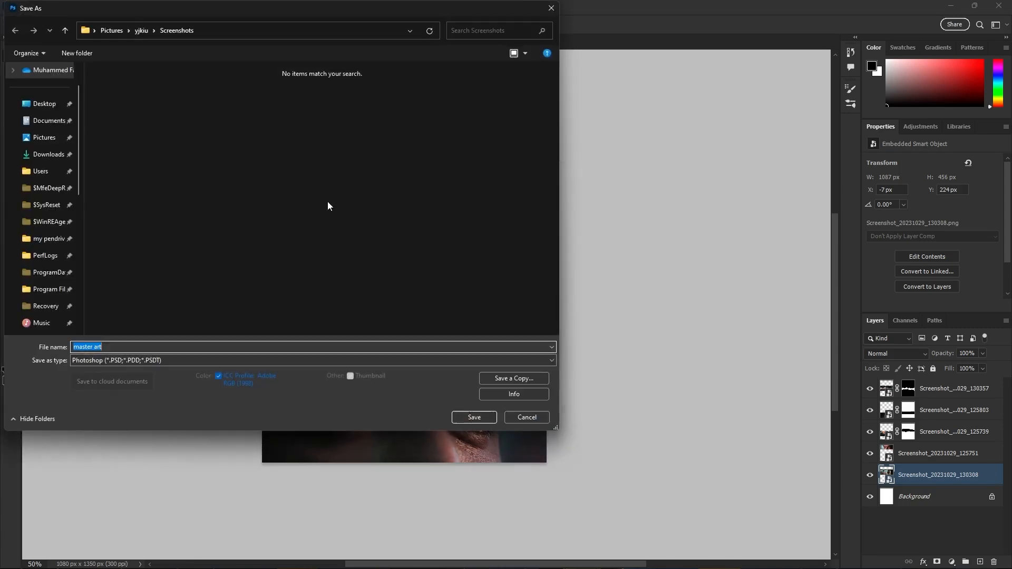
pyautogui.click(475, 416)
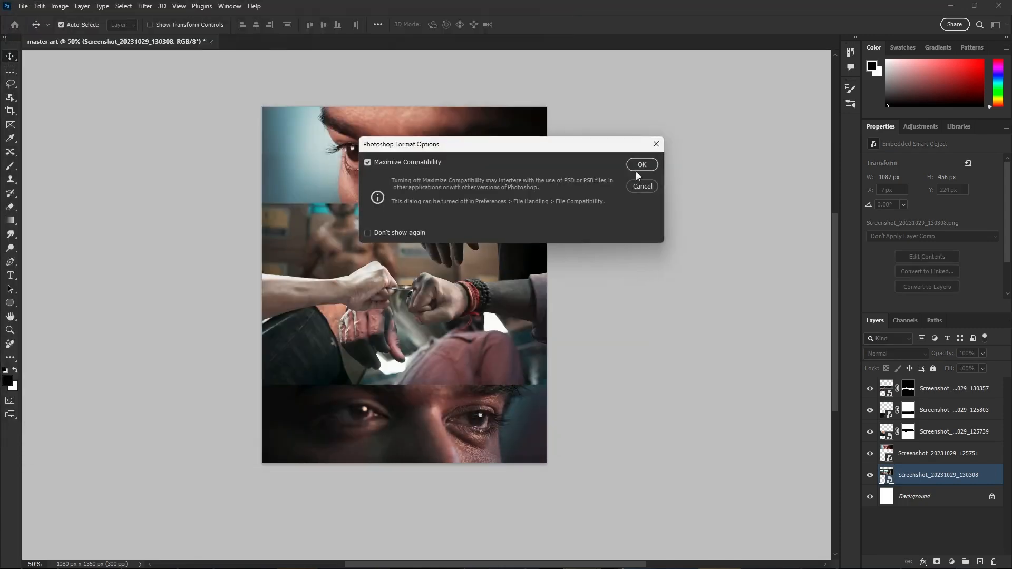
pyautogui.click(636, 167)
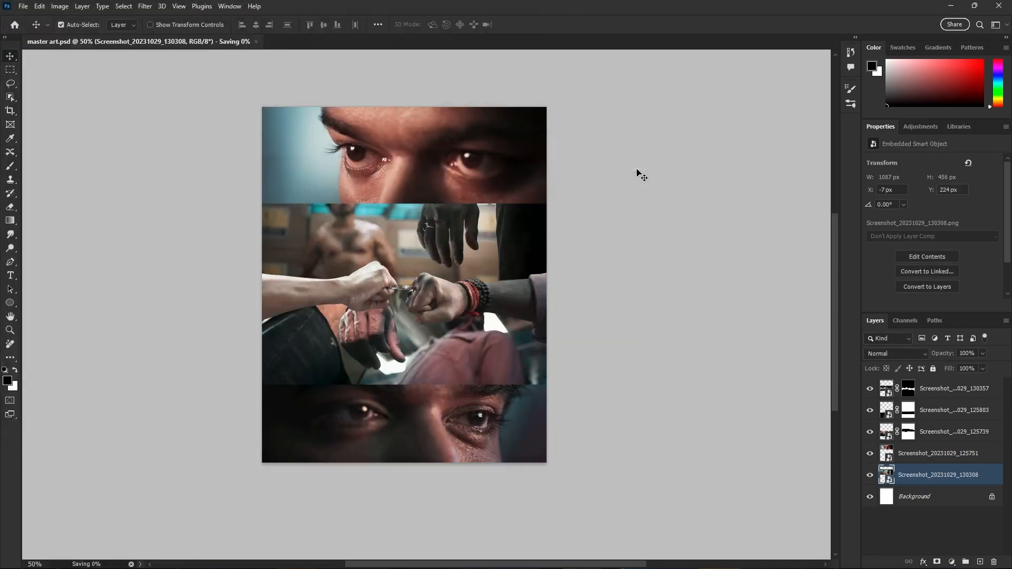
# Step: Export the poster as a 1080 by 1350 px JPG at quality 7, named master art, to the Downloads folder
pyautogui.click(23, 7)
pyautogui.moveTo(62, 193)
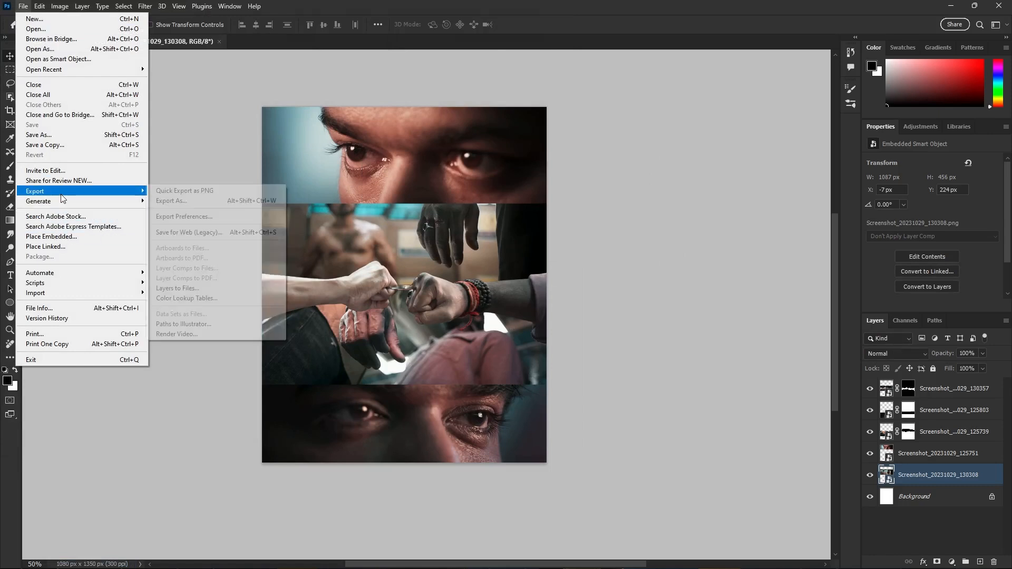
pyautogui.click(184, 205)
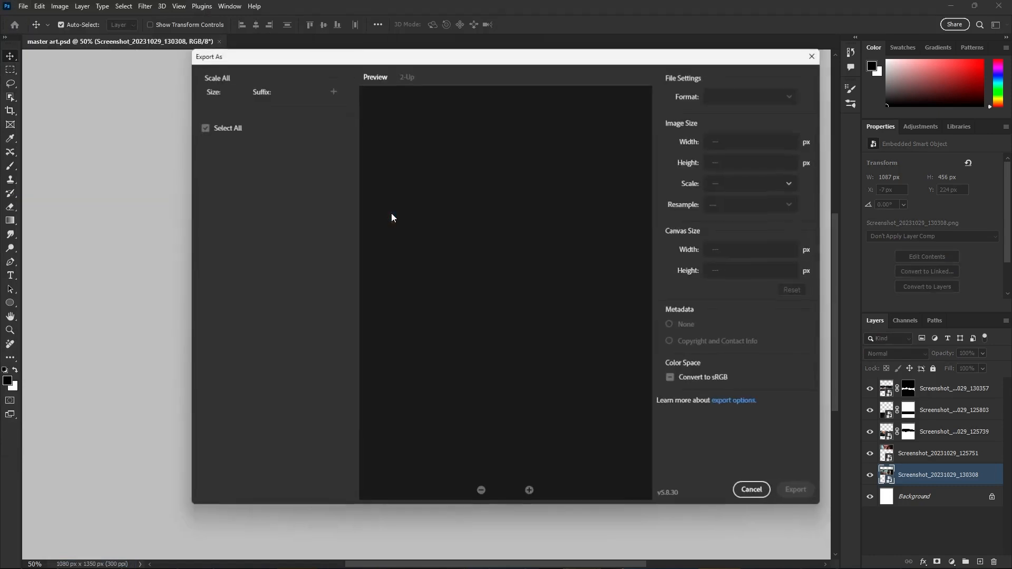
pyautogui.click(790, 117)
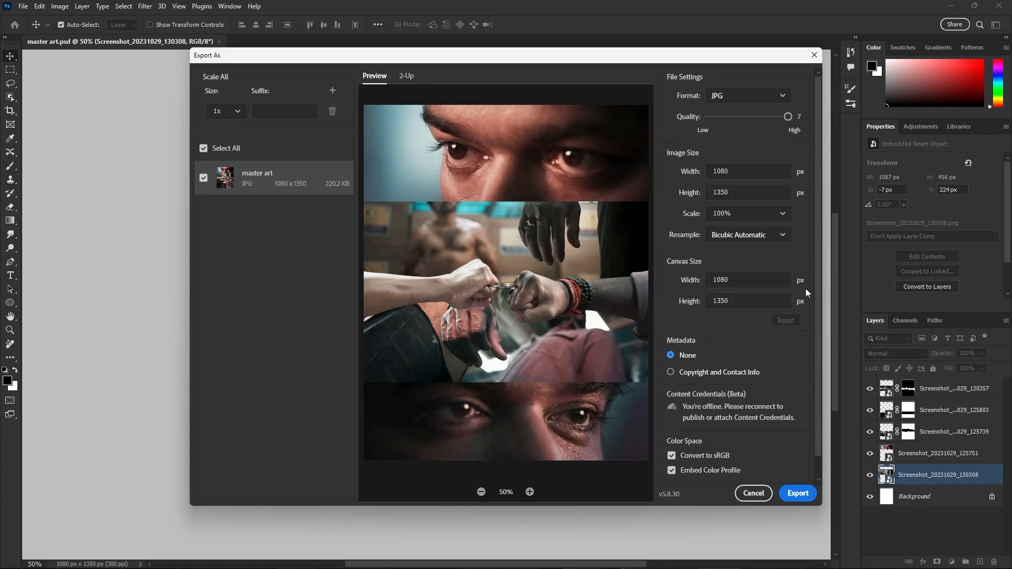
pyautogui.click(799, 493)
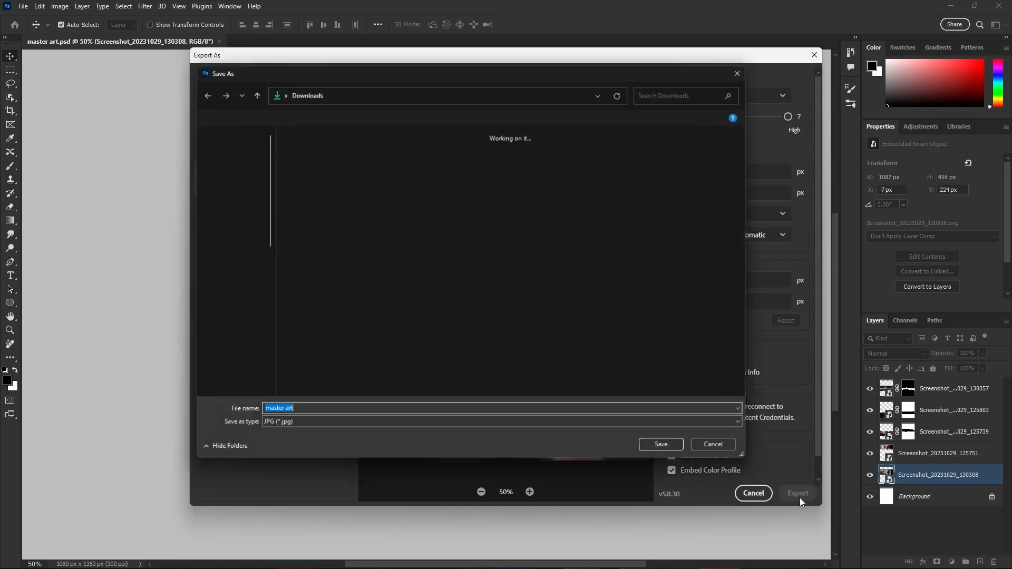
pyautogui.click(652, 439)
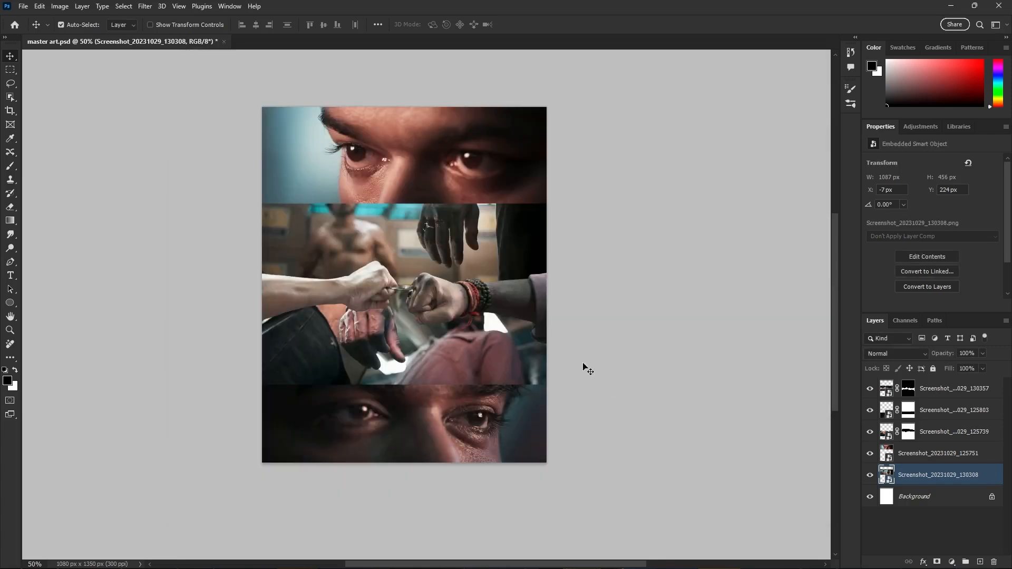